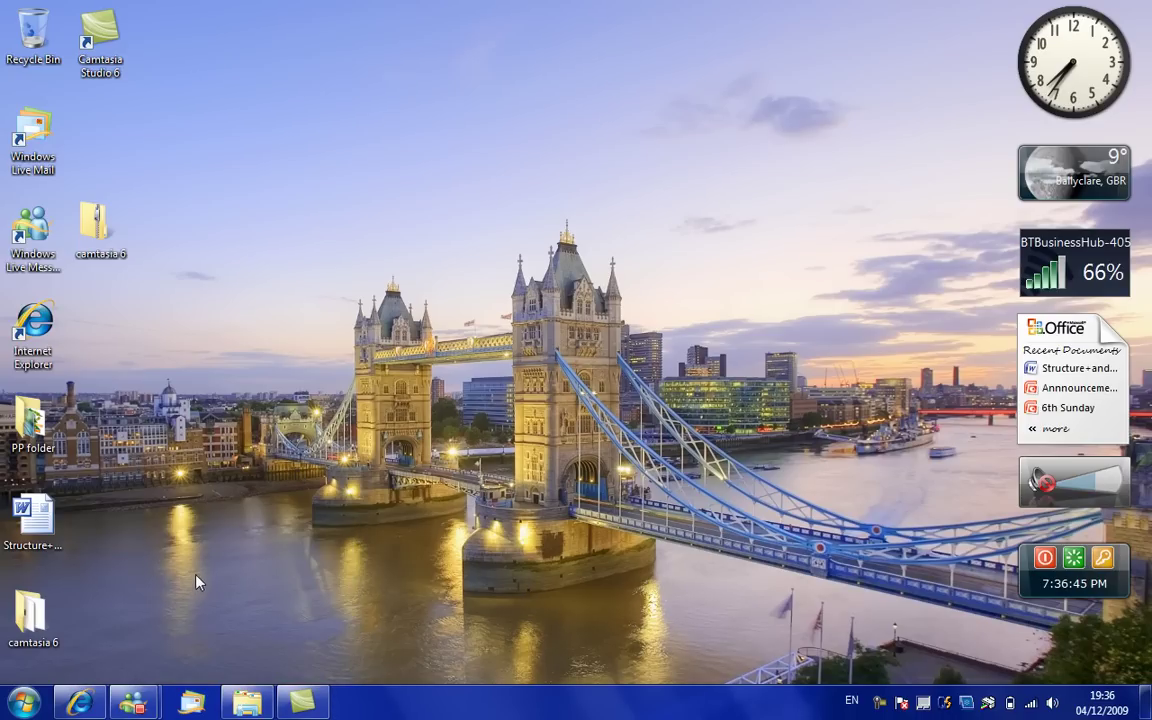
Bring the camtasia 6 folder window back to the front from the taskbar.
{"action": "mouse_move", "coordinate": [114, 712]}
{"action": "left_click", "coordinate": [245, 703]}
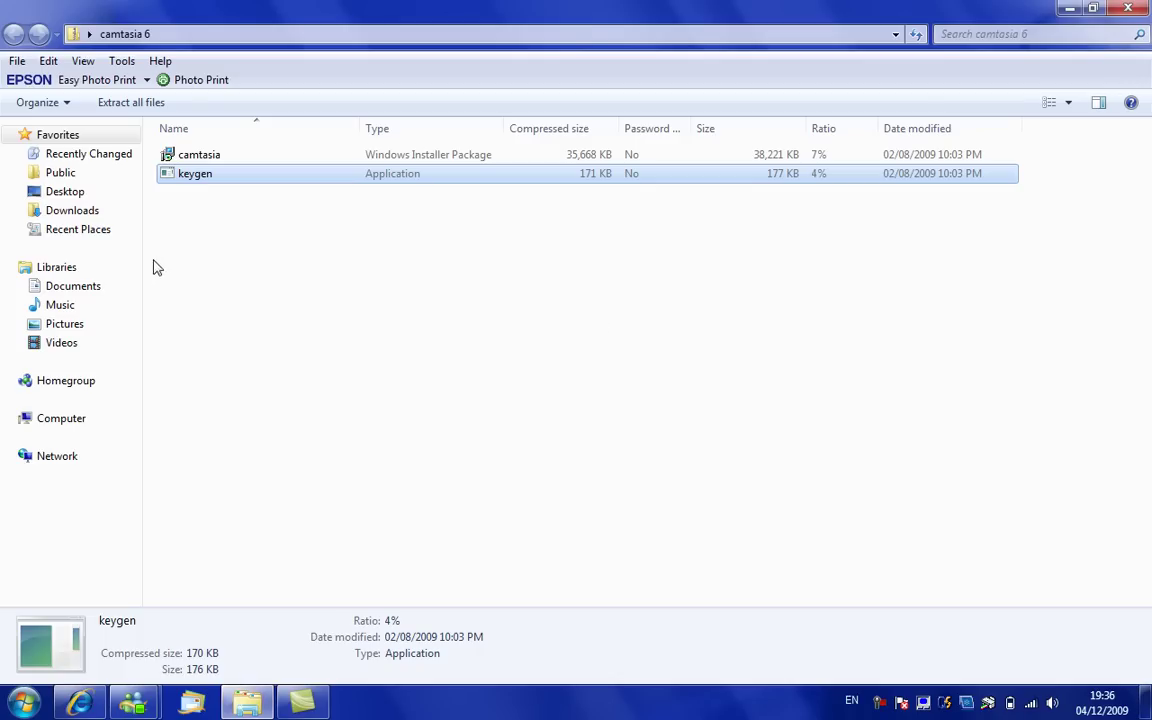
Show the Documents library and restore the Explorer window to a smaller size.
{"action": "left_click", "coordinate": [75, 287]}
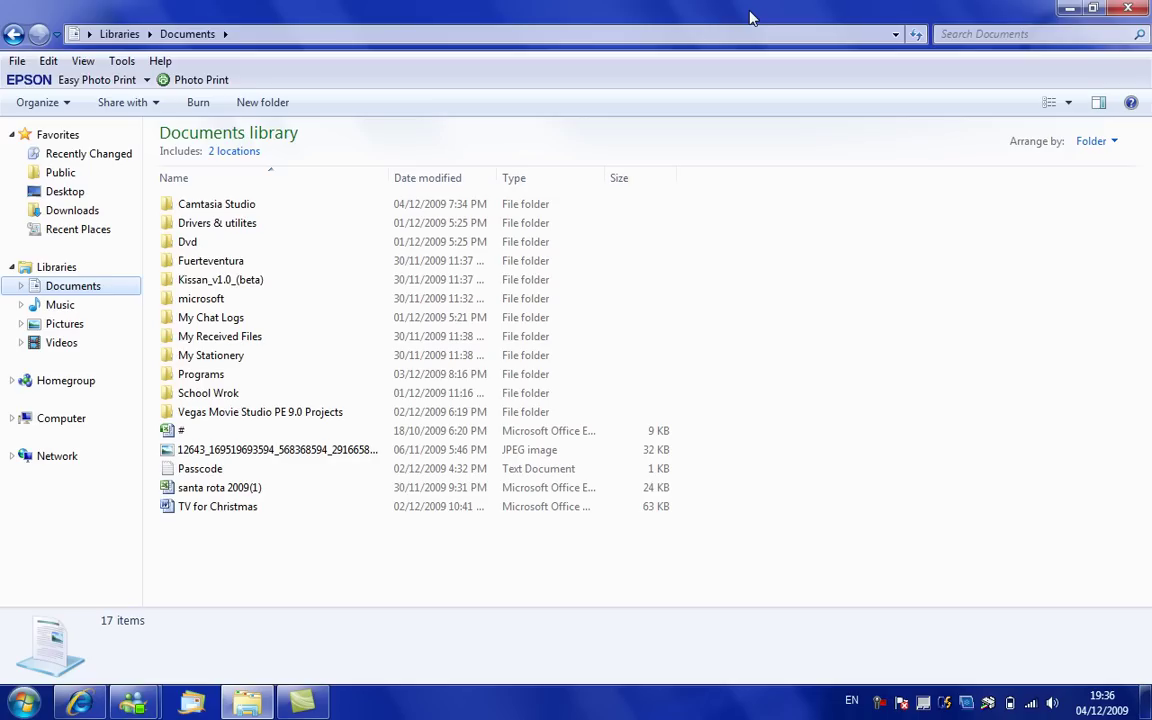
{"action": "double_click", "coordinate": [752, 18]}
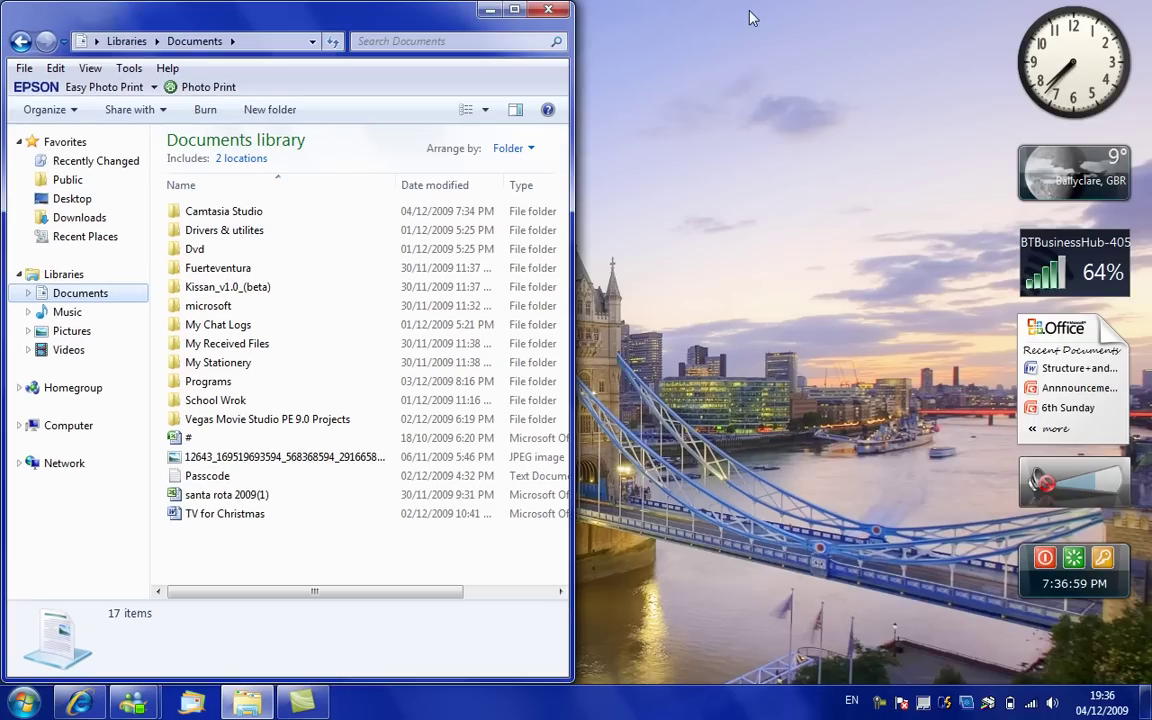
Snap the YouTube page in Internet Explorer to the right half beside the Documents library.
{"action": "left_click", "coordinate": [80, 704]}
{"action": "key", "text": "super+Right"}
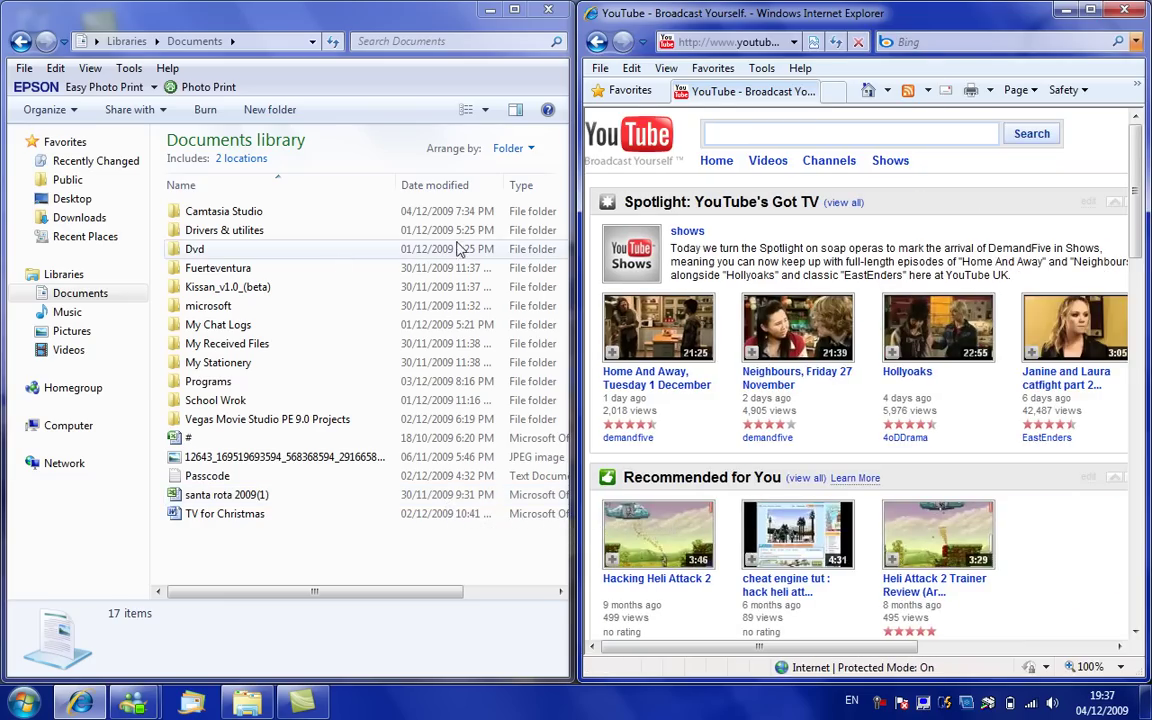
{"action": "left_click_drag", "start_coordinate": [301, 591], "coordinate": [572, 568]}
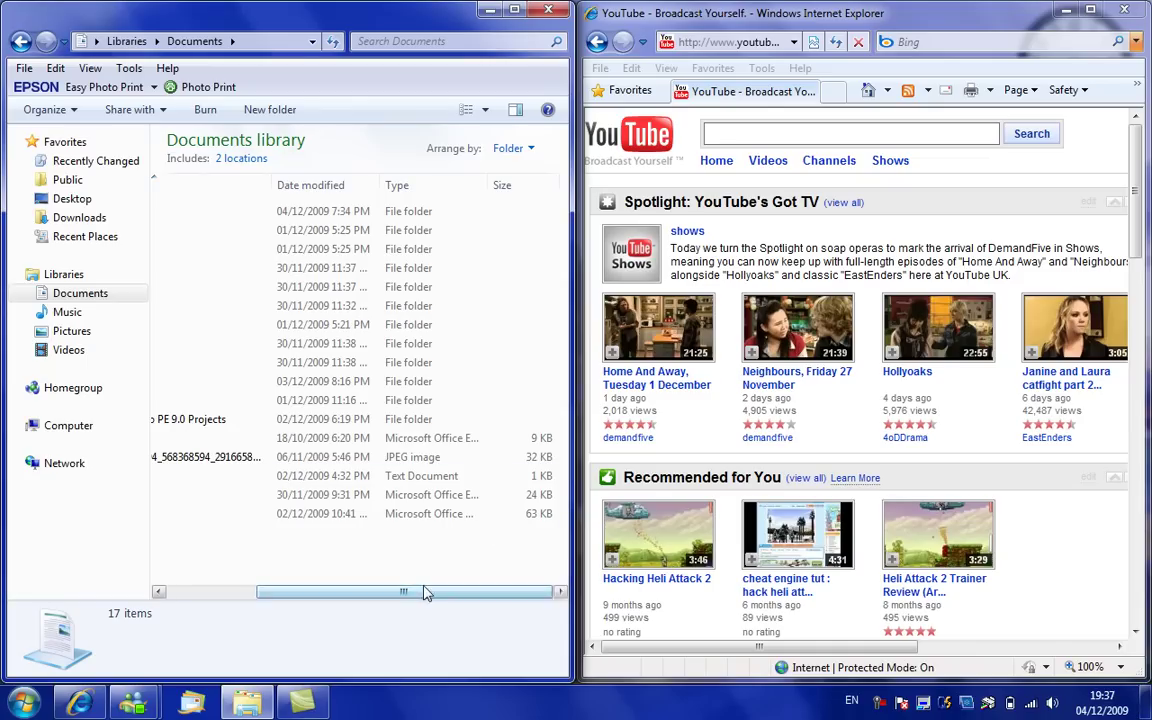
{"action": "left_click_drag", "start_coordinate": [437, 590], "coordinate": [238, 578]}
{"action": "left_click", "coordinate": [1028, 175]}
Launch Microsoft Office Word 2007 from the Start menu.
{"action": "scroll", "coordinate": [1028, 175], "scroll_direction": "down", "scroll_amount": 5}
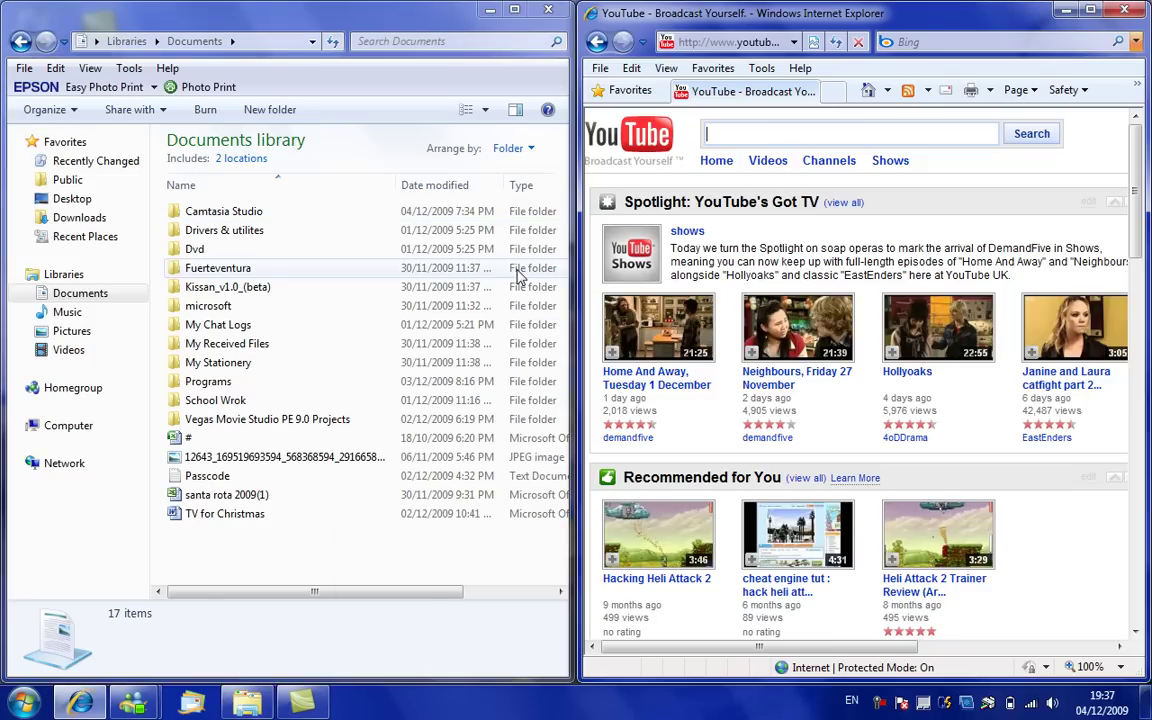
{"action": "left_click", "coordinate": [22, 703]}
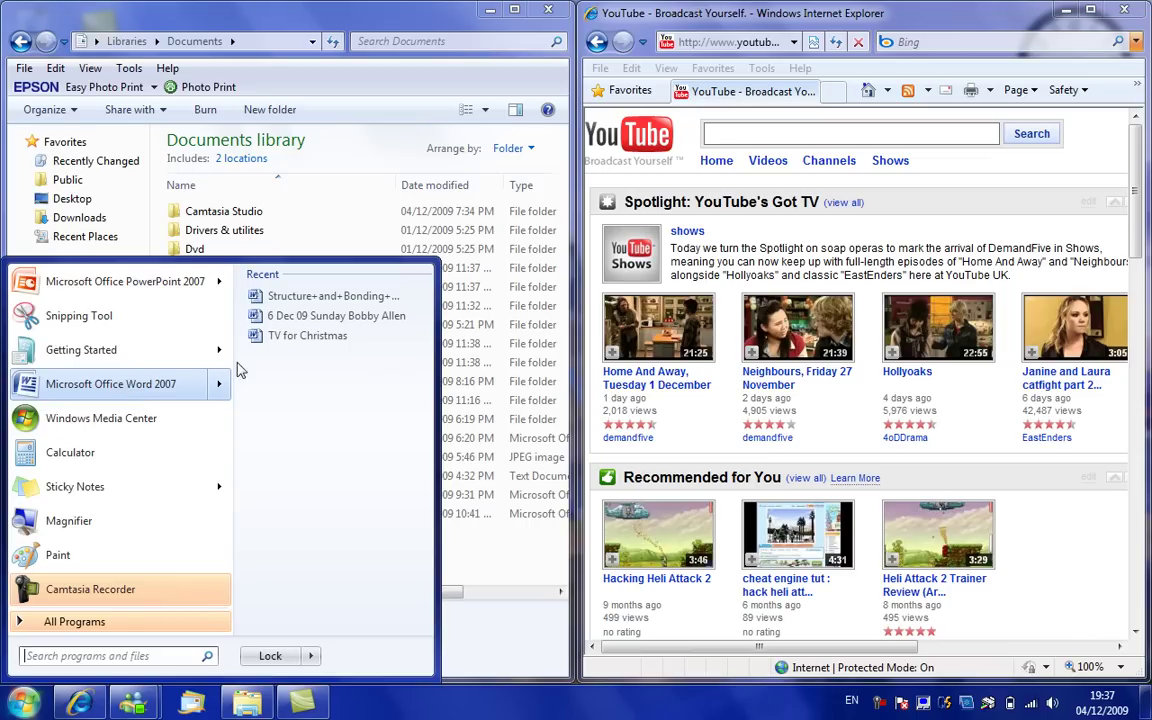
{"action": "left_click", "coordinate": [162, 384]}
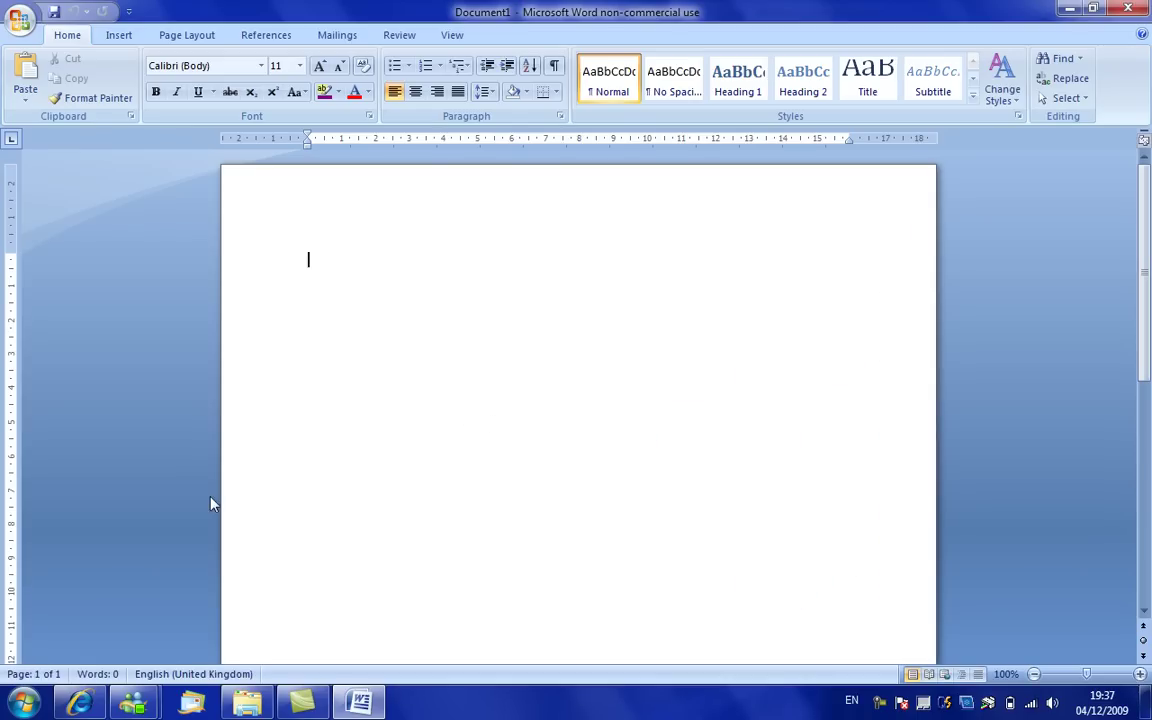
Un-maximise Word, shake it to minimise and then restore other windows, and re-maximise it.
{"action": "left_click_drag", "start_coordinate": [486, 24], "coordinate": [547, 69]}
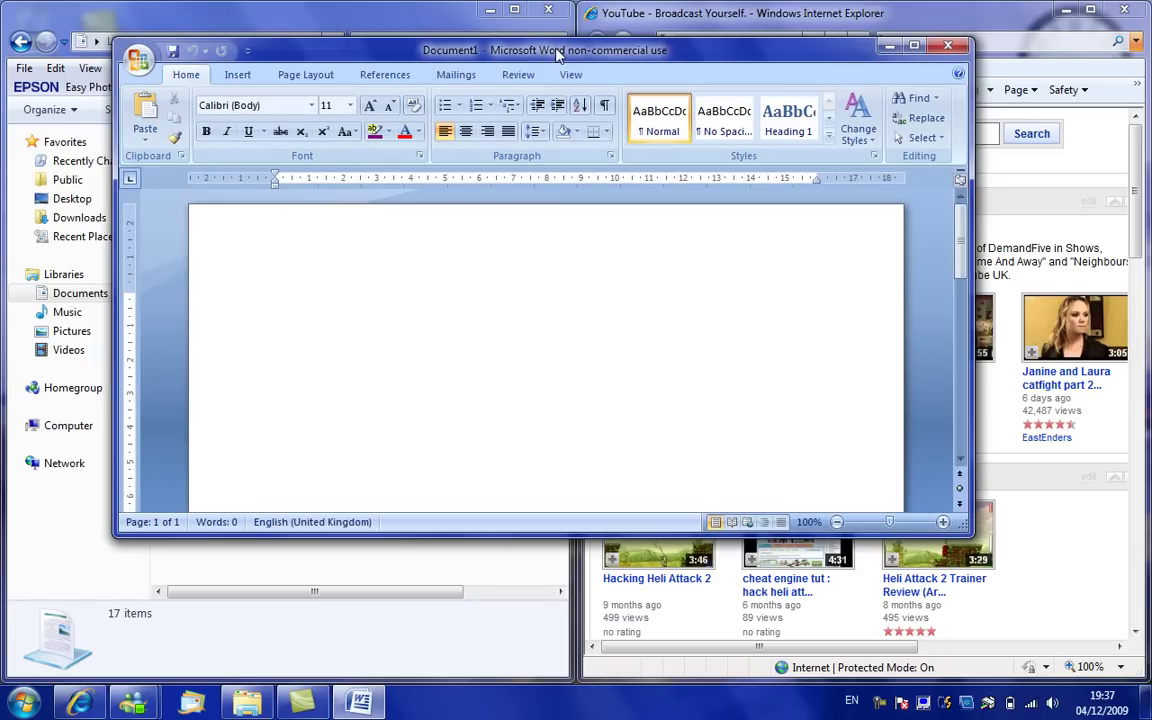
{"action": "left_click_drag", "start_coordinate": [558, 57], "coordinate": [560, 88]}
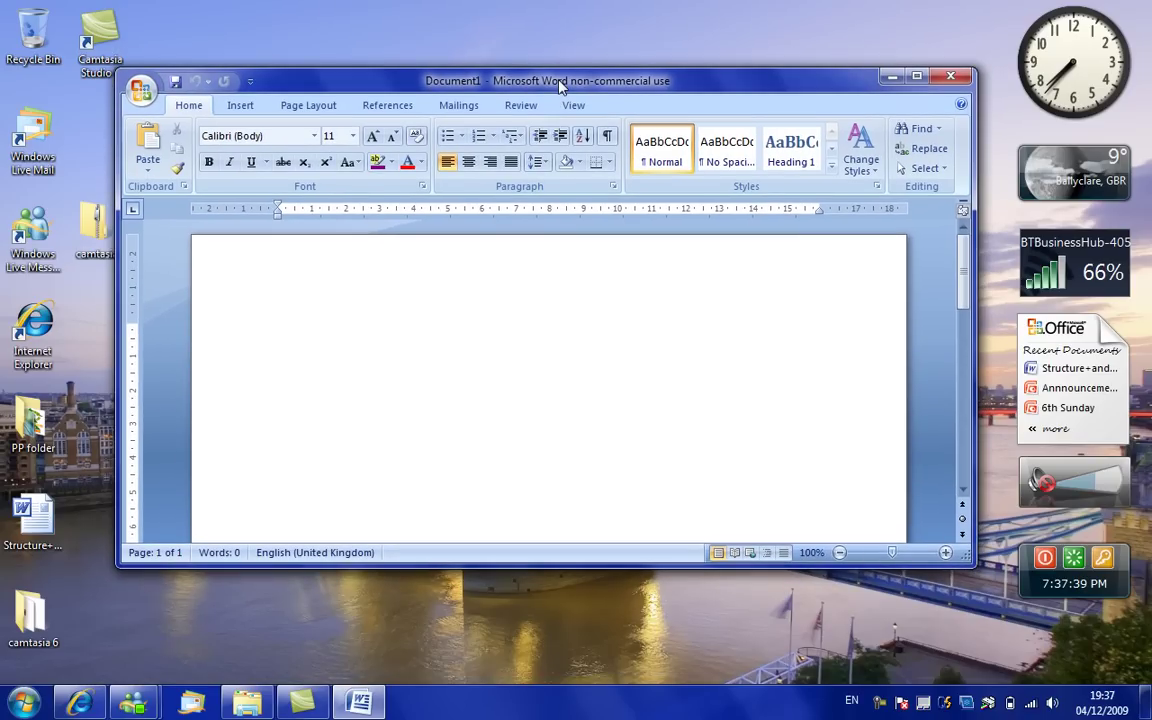
{"action": "left_click_drag", "start_coordinate": [560, 88], "coordinate": [547, 127]}
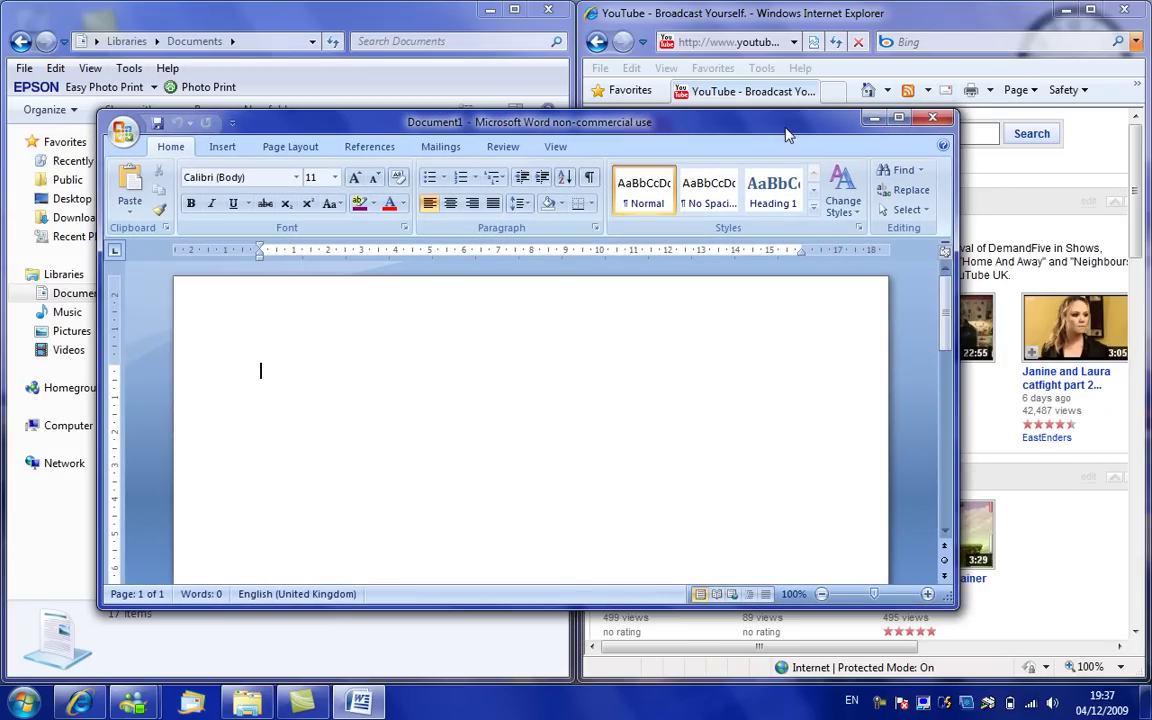
{"action": "left_click_drag", "start_coordinate": [783, 130], "coordinate": [700, 8]}
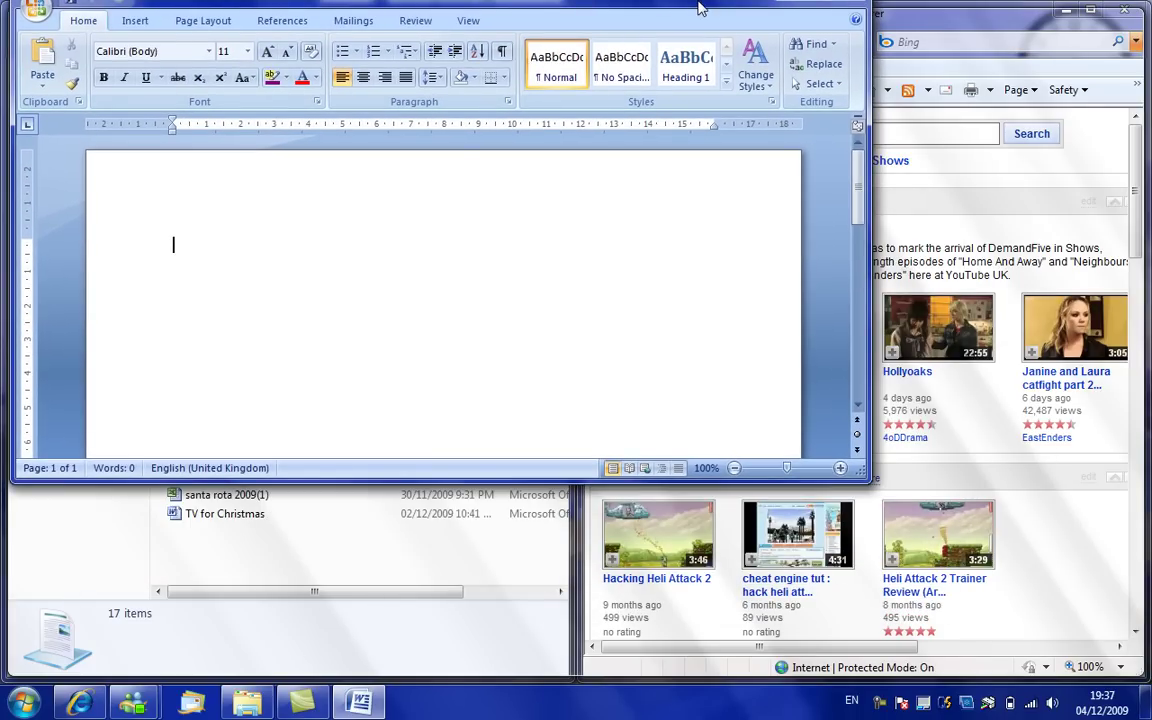
{"action": "left_click_drag", "start_coordinate": [700, 8], "coordinate": [1151, 95]}
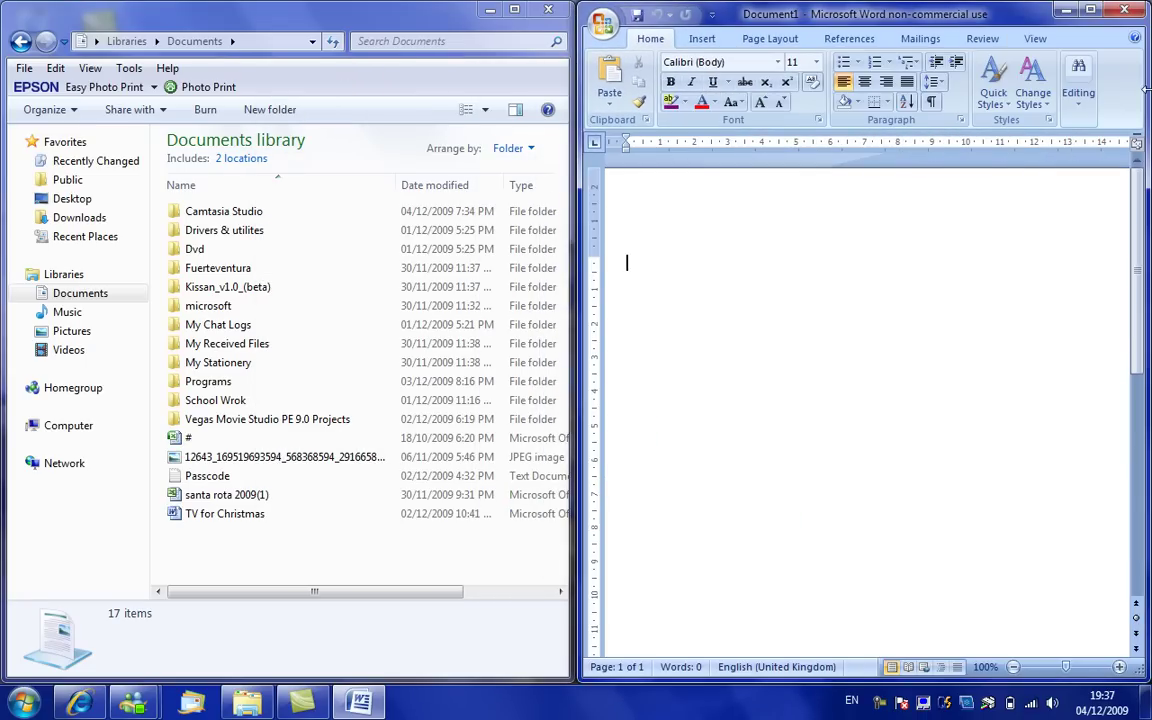
Snap Word's Document1 to the screen halves, pull it free, then minimise it.
{"action": "left_click_drag", "start_coordinate": [990, 10], "coordinate": [0, 295]}
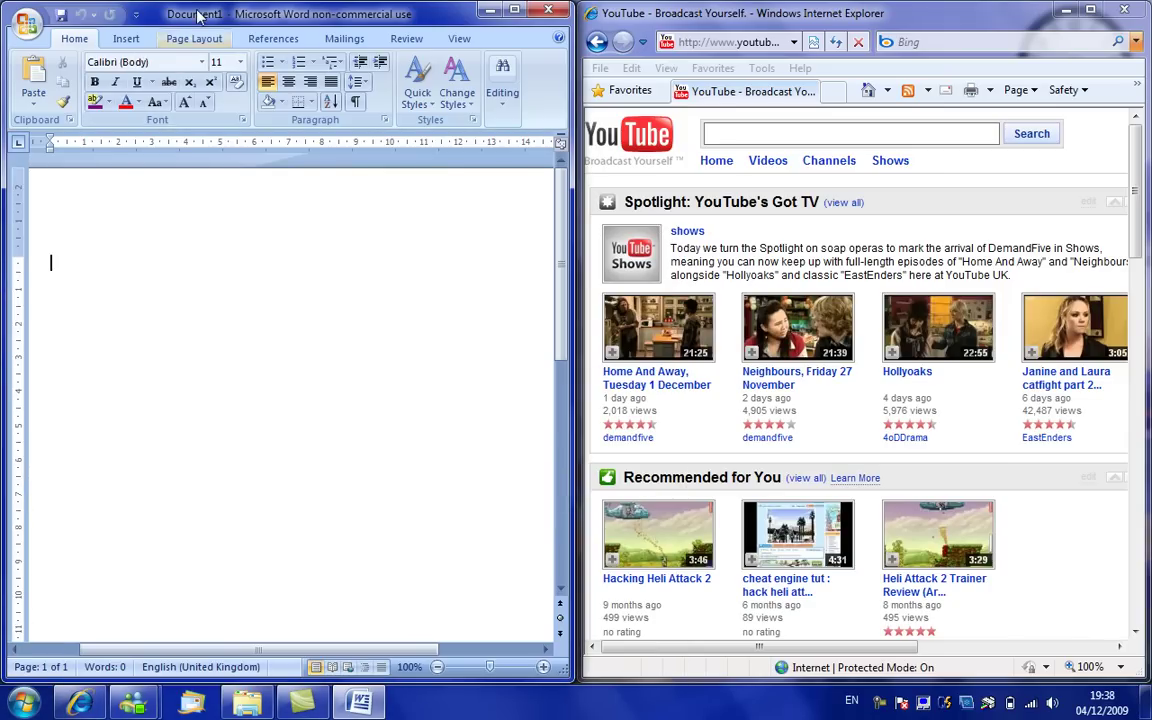
{"action": "left_click_drag", "start_coordinate": [185, 14], "coordinate": [240, 96]}
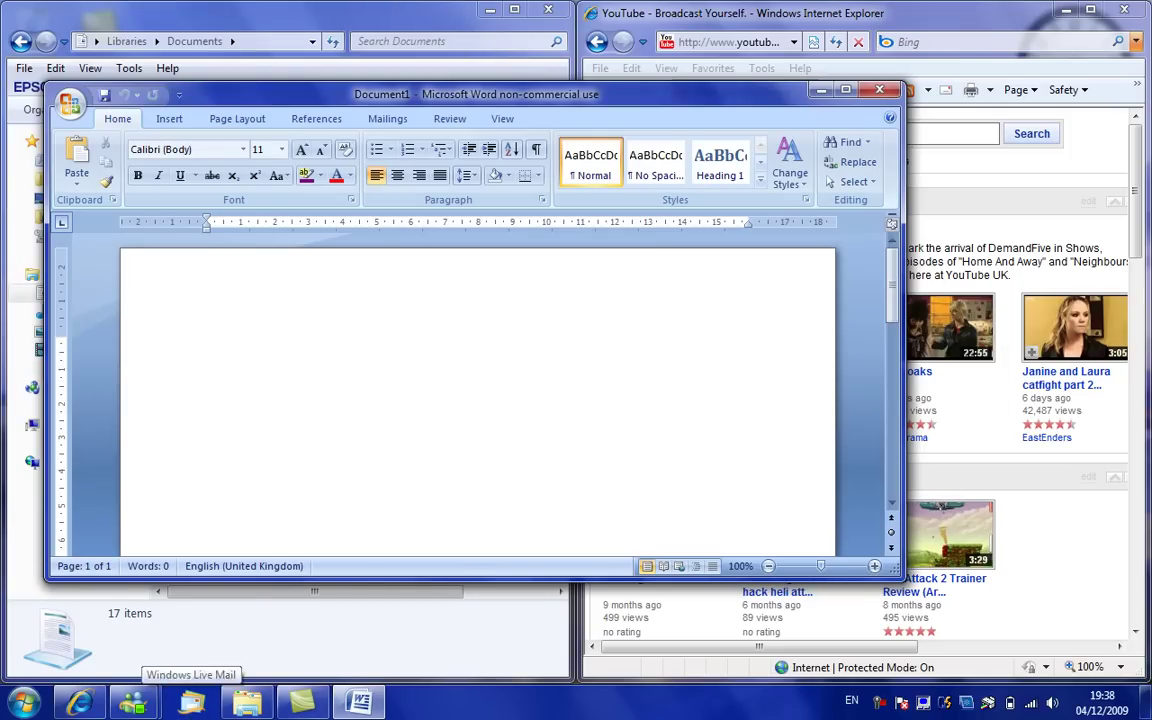
{"action": "mouse_move", "coordinate": [345, 705]}
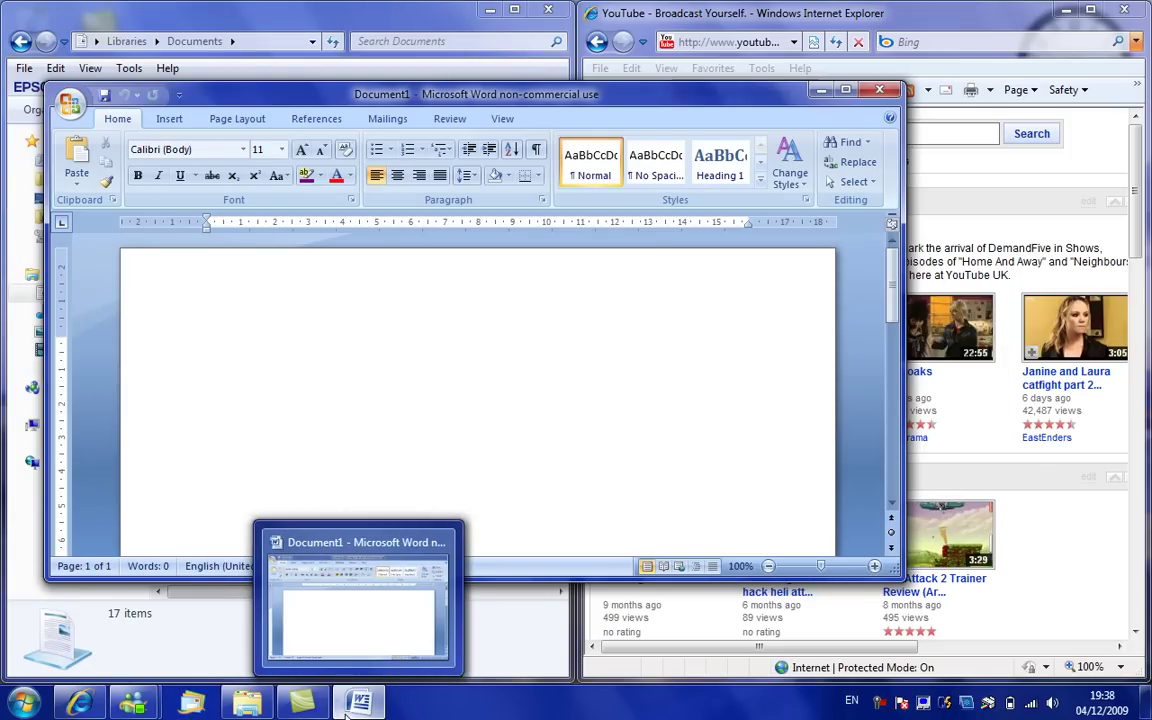
{"action": "left_click", "coordinate": [819, 91]}
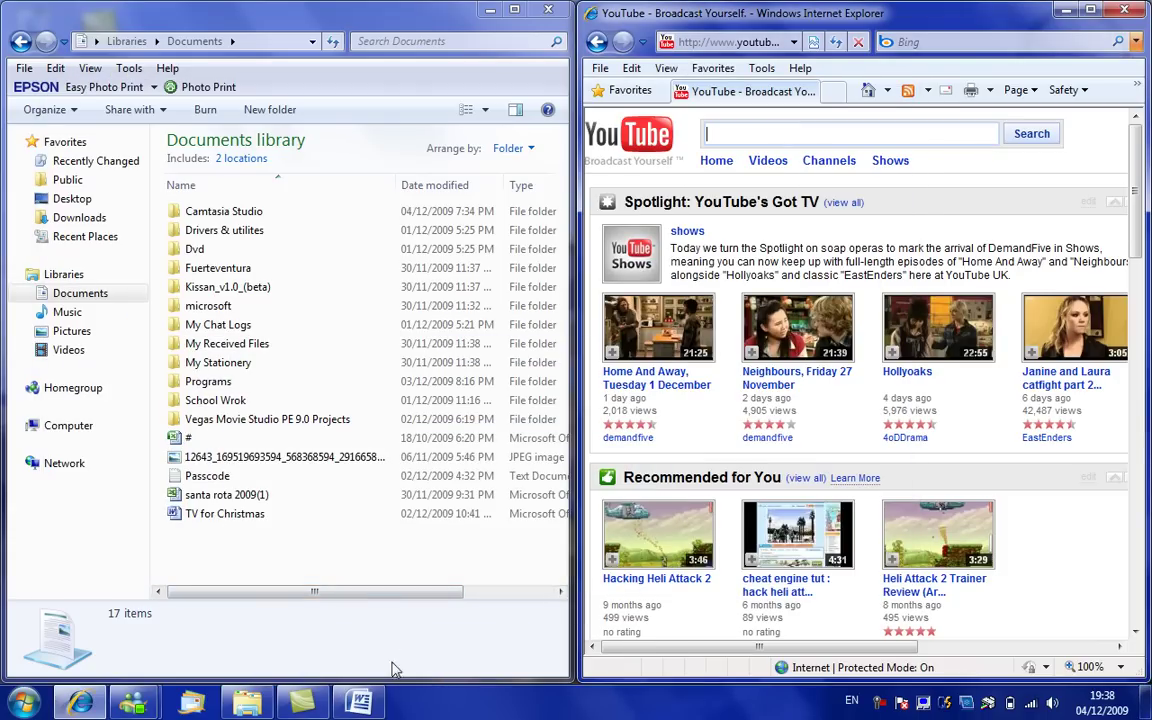
Peek at Word's thumbnail, show the bare desktop, and open the Start menu.
{"action": "mouse_move", "coordinate": [368, 704]}
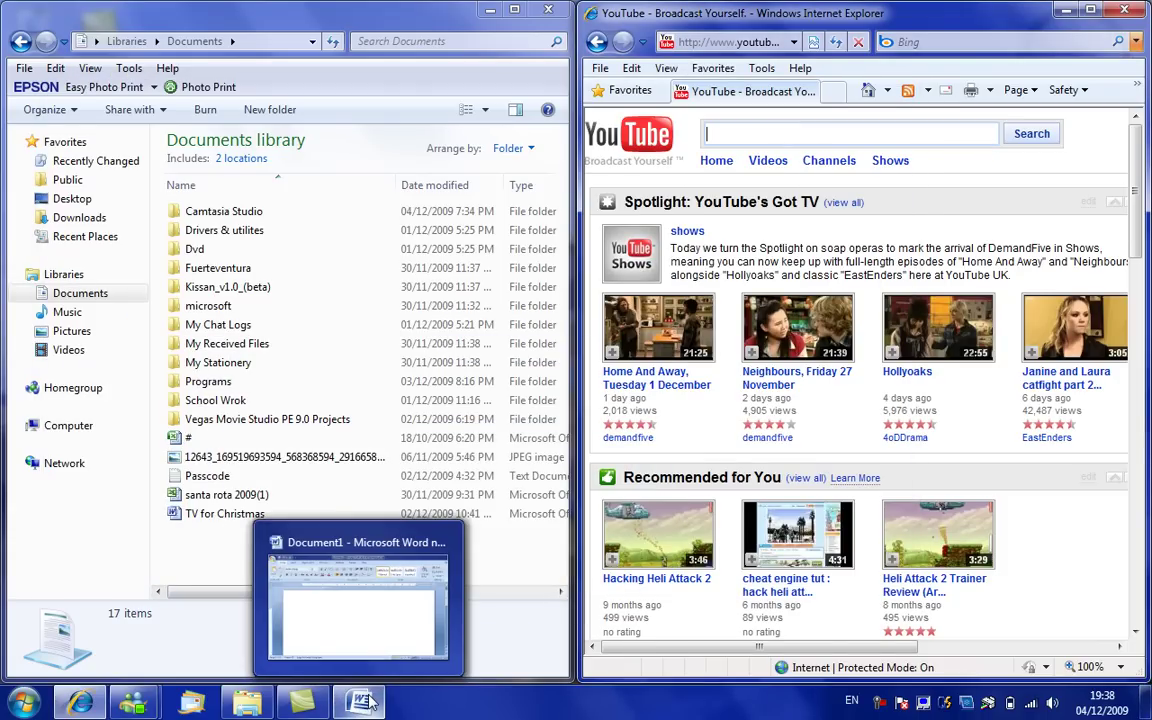
{"action": "mouse_move", "coordinate": [374, 628]}
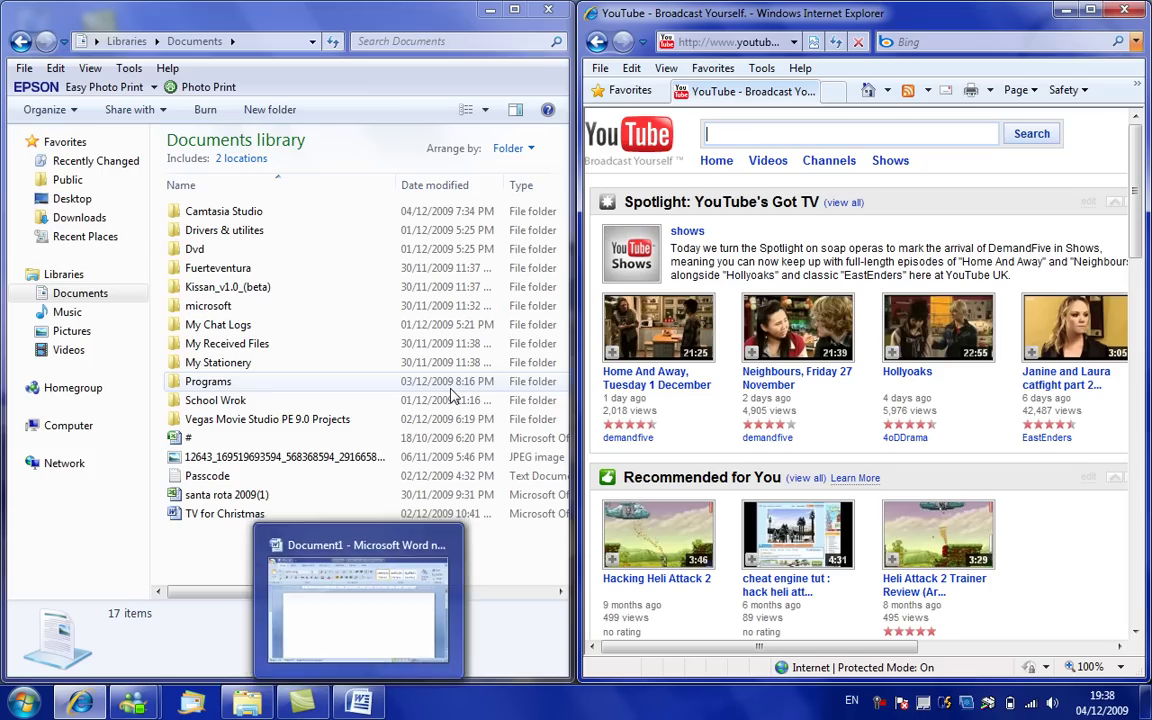
{"action": "mouse_move", "coordinate": [1146, 702]}
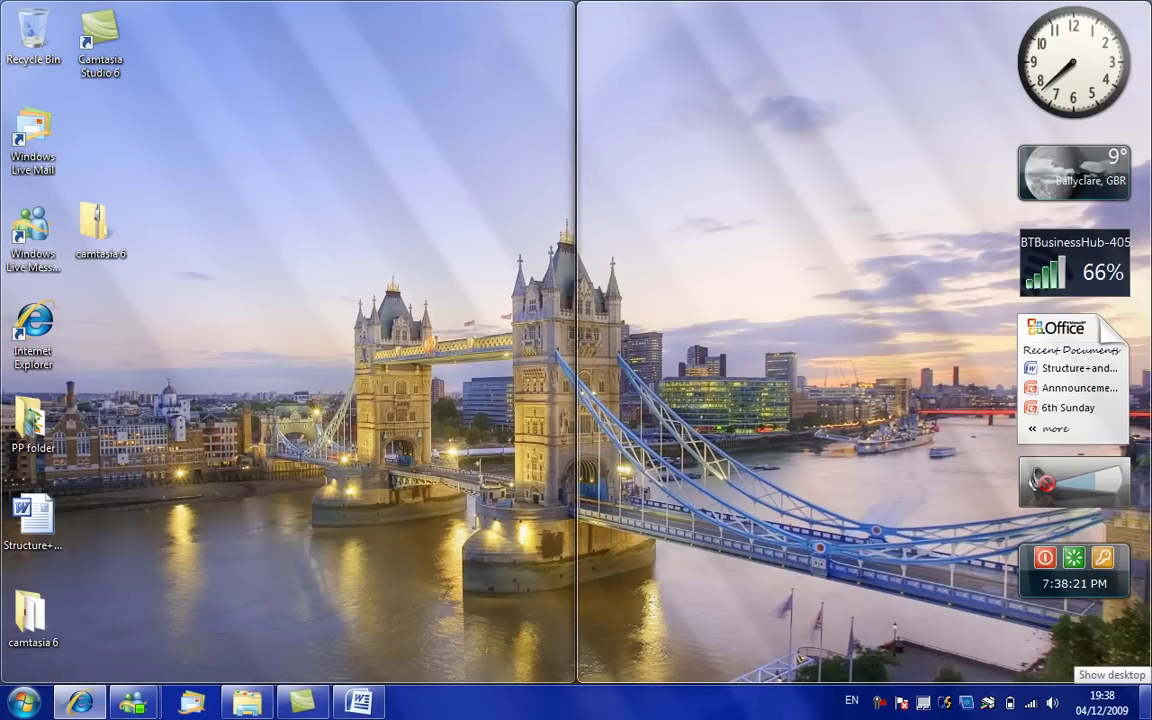
{"action": "left_click", "coordinate": [1146, 708]}
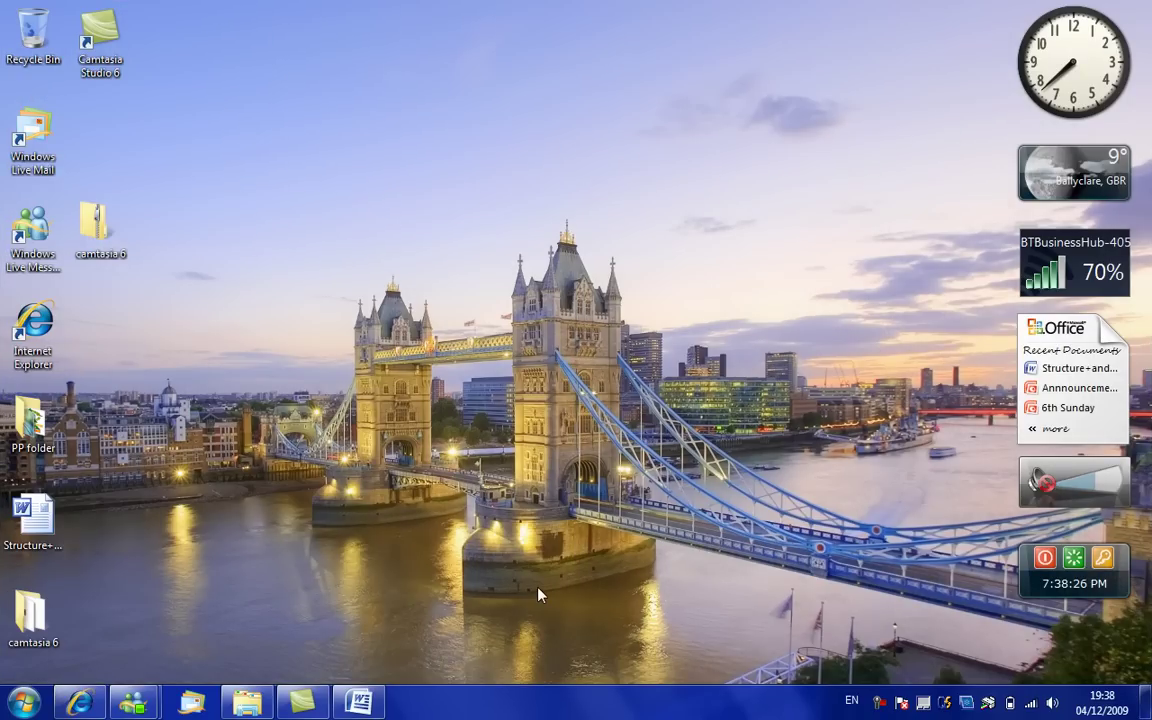
{"action": "left_click", "coordinate": [18, 706]}
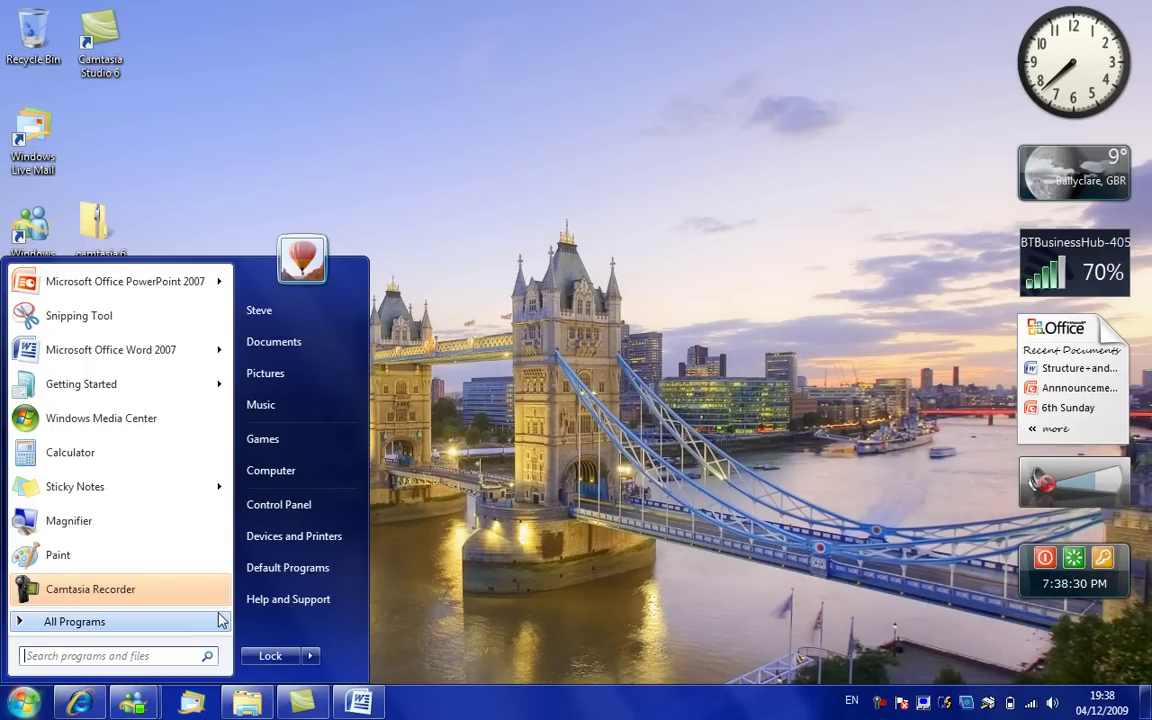
Close Start, move Internet Explorer after Explorer on the taskbar, and show Word's jump list.
{"action": "left_click", "coordinate": [532, 501]}
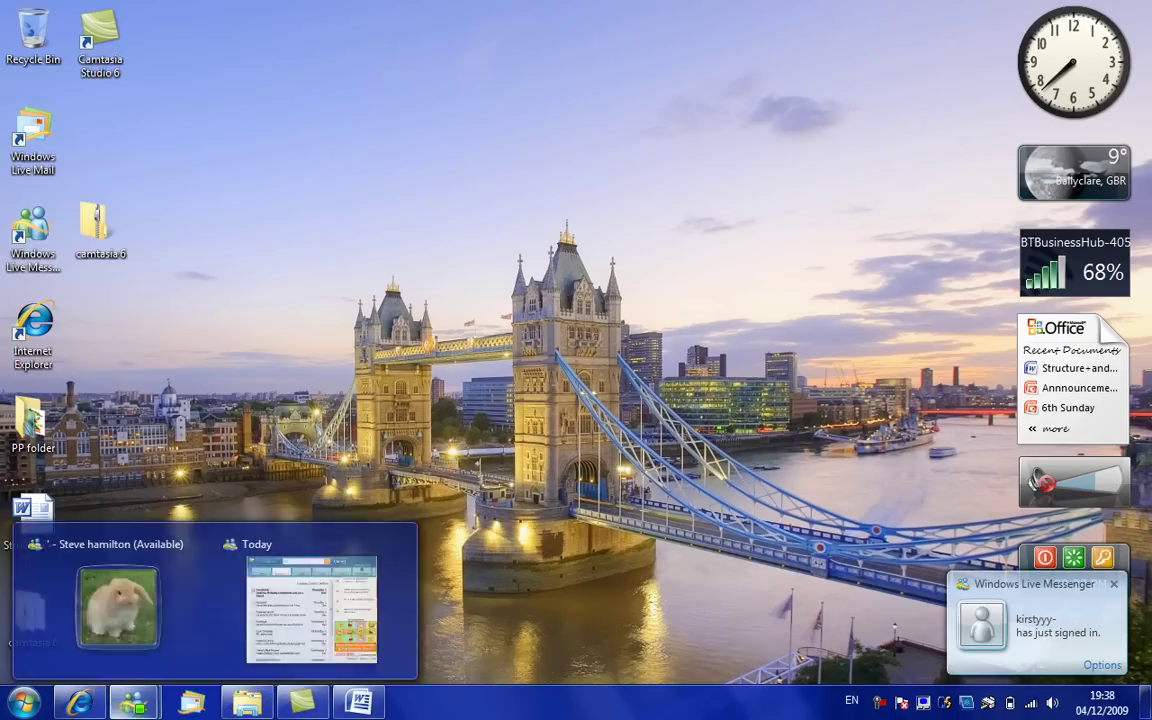
{"action": "mouse_move", "coordinate": [89, 709]}
{"action": "mouse_move", "coordinate": [89, 709]}
{"action": "left_mouse_down"}
{"action": "mouse_move", "coordinate": [270, 700]}
{"action": "mouse_move", "coordinate": [80, 705]}
{"action": "left_mouse_up"}
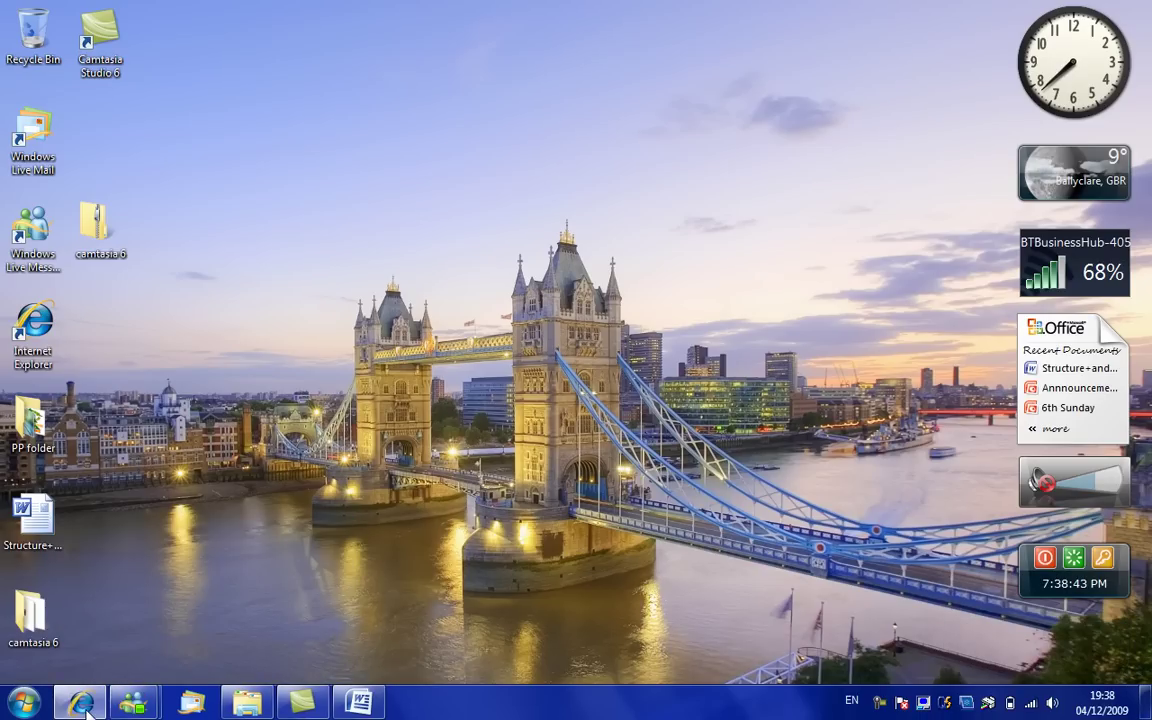
{"action": "right_click", "coordinate": [383, 710]}
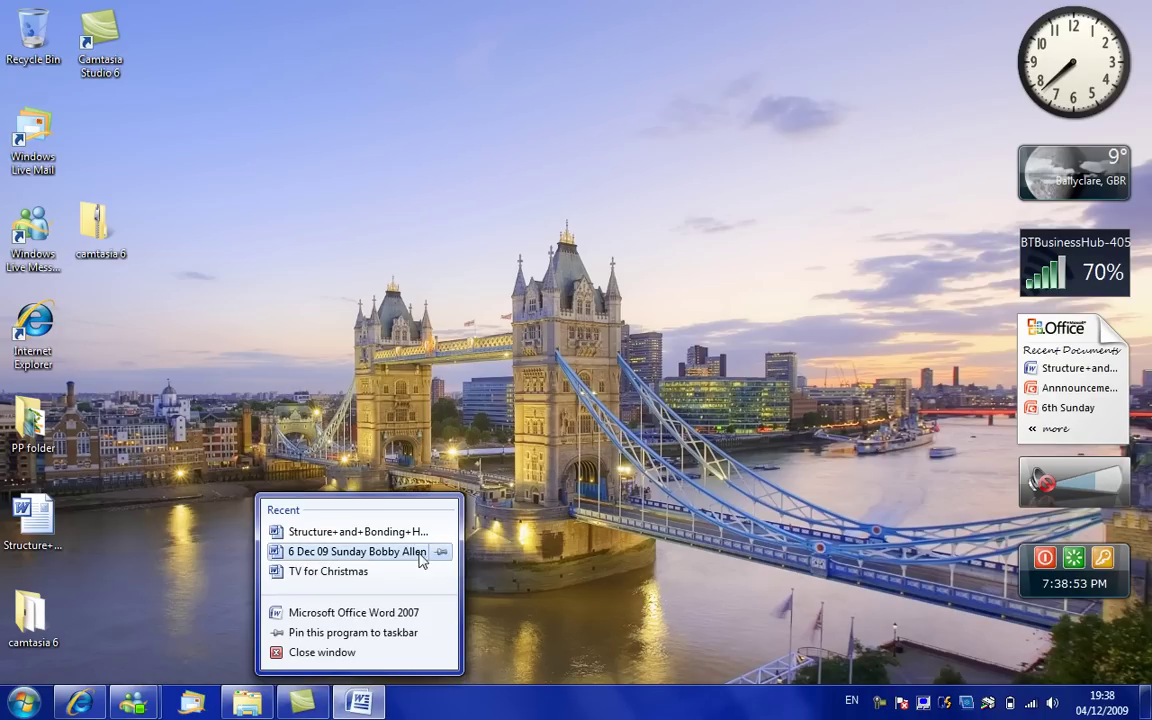
Pin the Structure+and+Bonding document to Word's jump list, then close the list.
{"action": "left_click", "coordinate": [441, 531]}
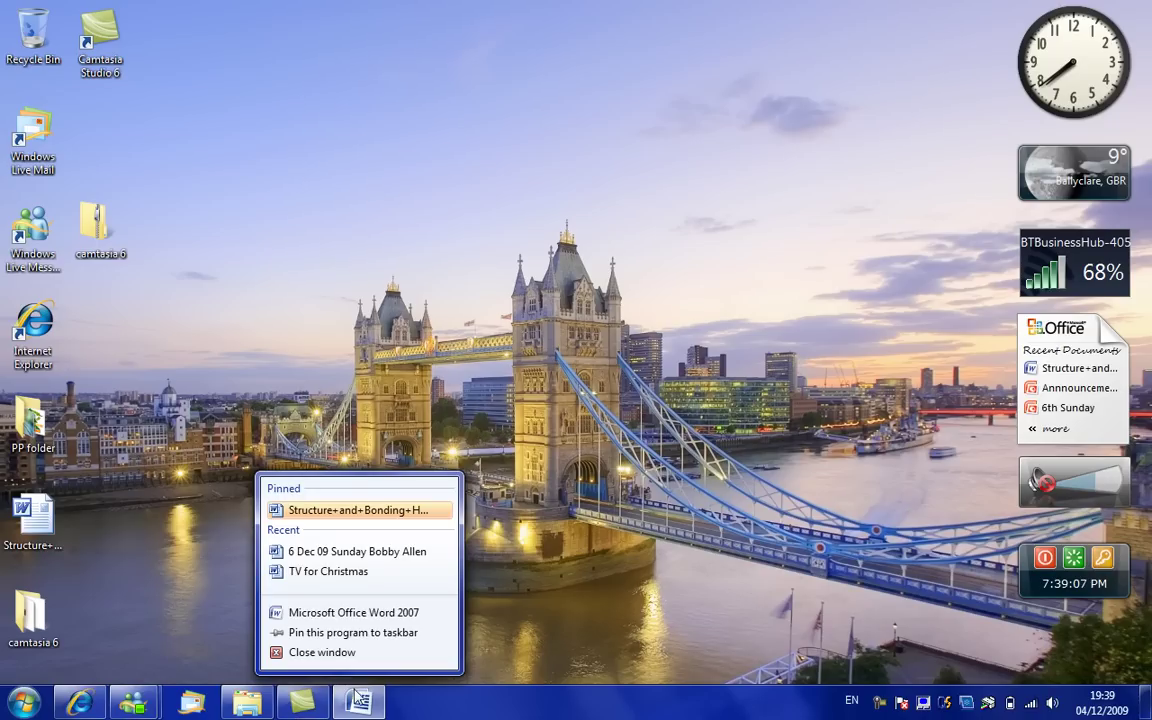
{"action": "left_click", "coordinate": [357, 697]}
{"action": "mouse_move", "coordinate": [296, 706]}
{"action": "mouse_move", "coordinate": [292, 612]}
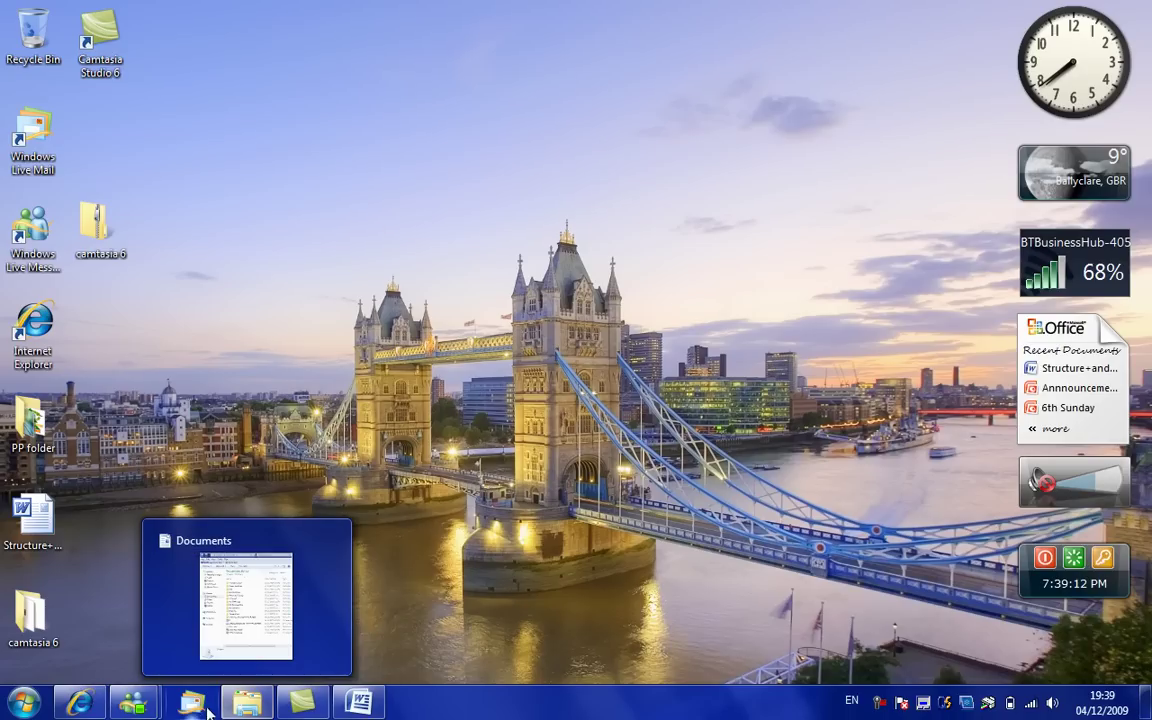
{"action": "left_click", "coordinate": [199, 706]}
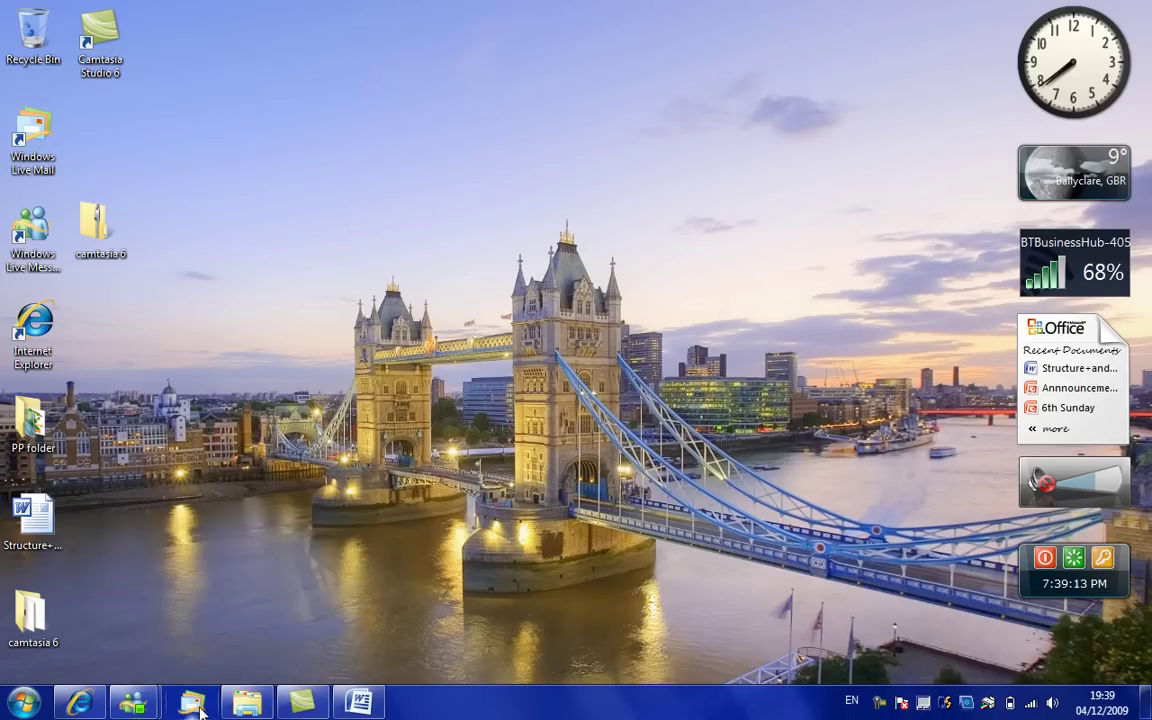
{"action": "mouse_move", "coordinate": [66, 706]}
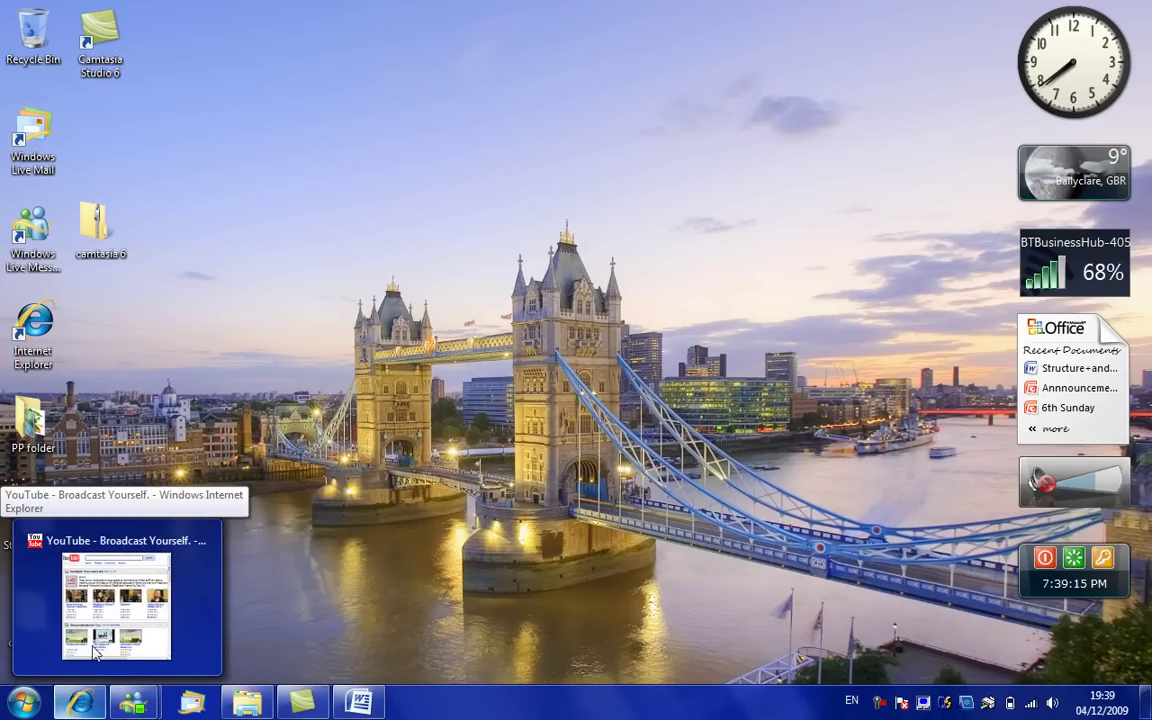
{"action": "mouse_move", "coordinate": [98, 645]}
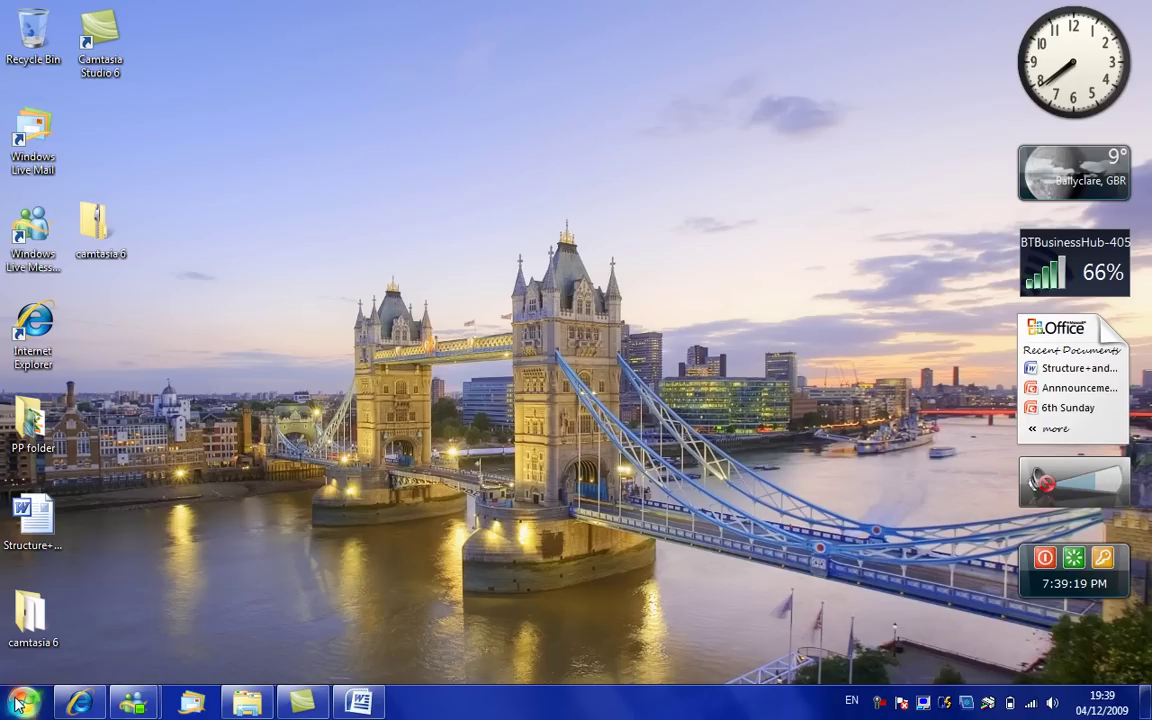
Reach the Desktop Background settings through Control Panel's Appearance and Personalization.
{"action": "key", "text": "super"}
{"action": "left_click", "coordinate": [327, 505]}
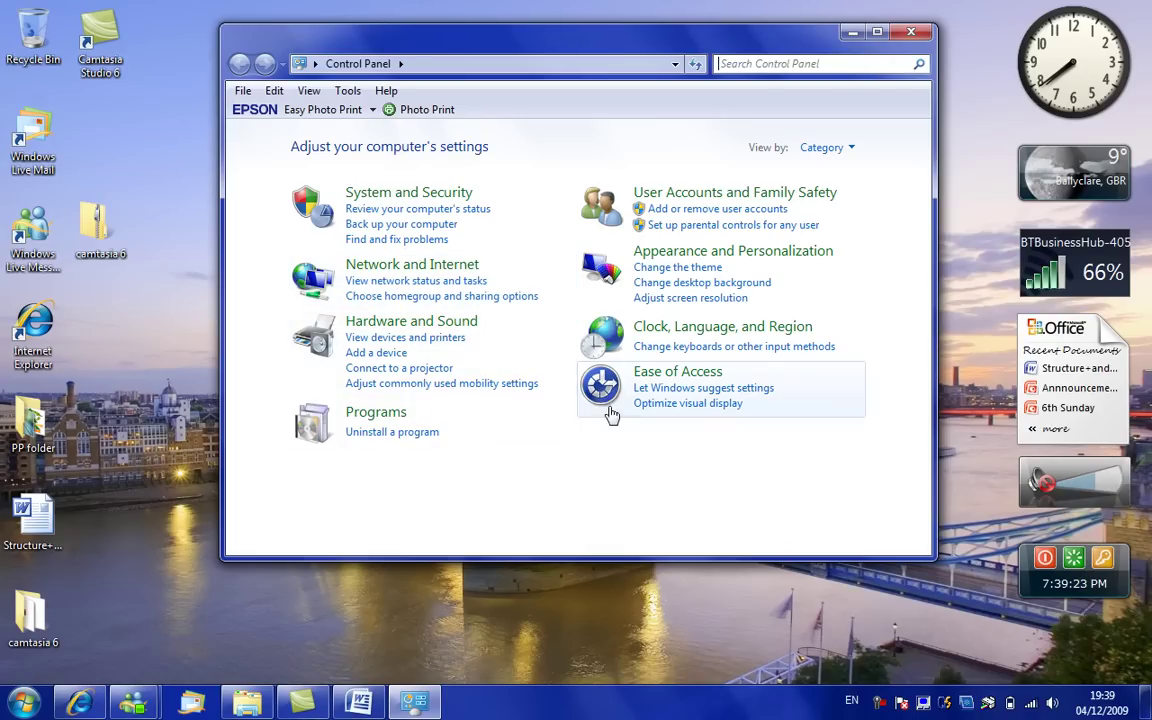
{"action": "left_click", "coordinate": [689, 254]}
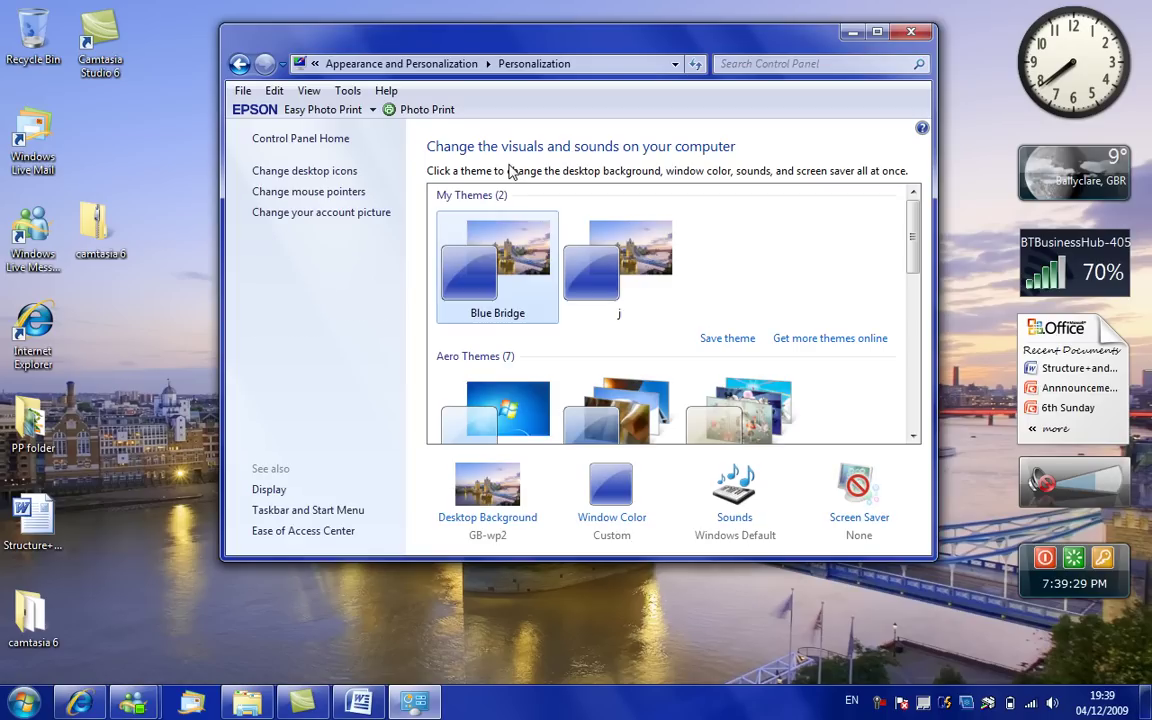
{"action": "left_click", "coordinate": [672, 312]}
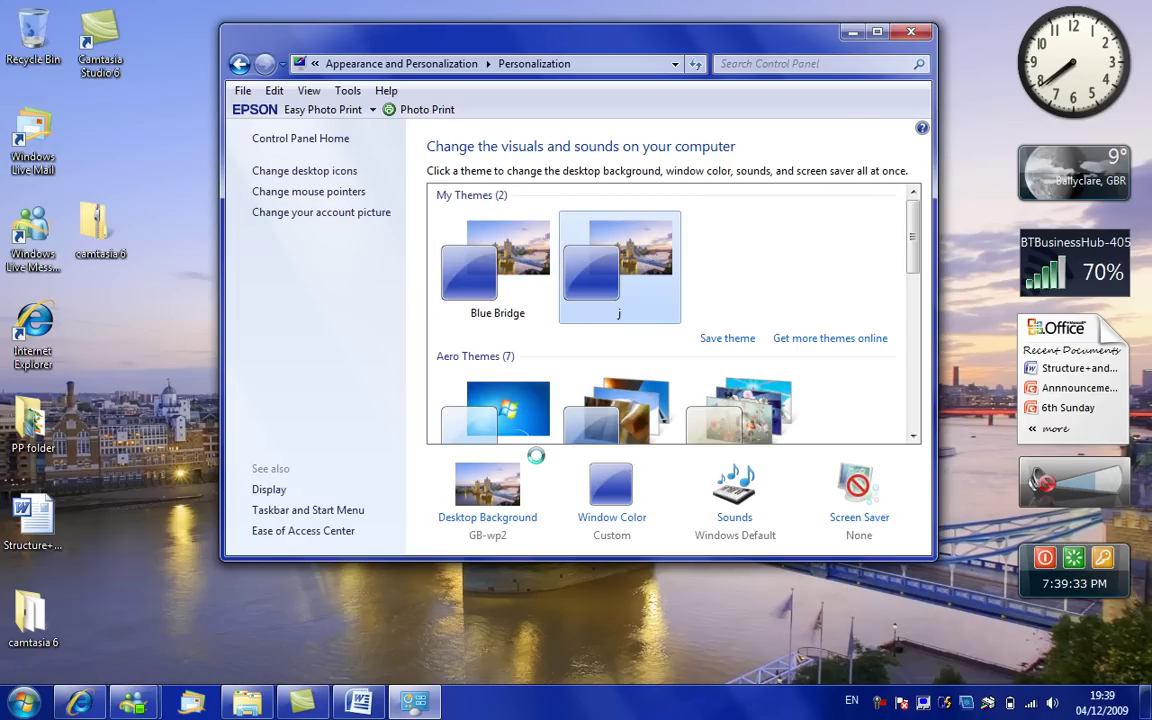
{"action": "left_click", "coordinate": [502, 520]}
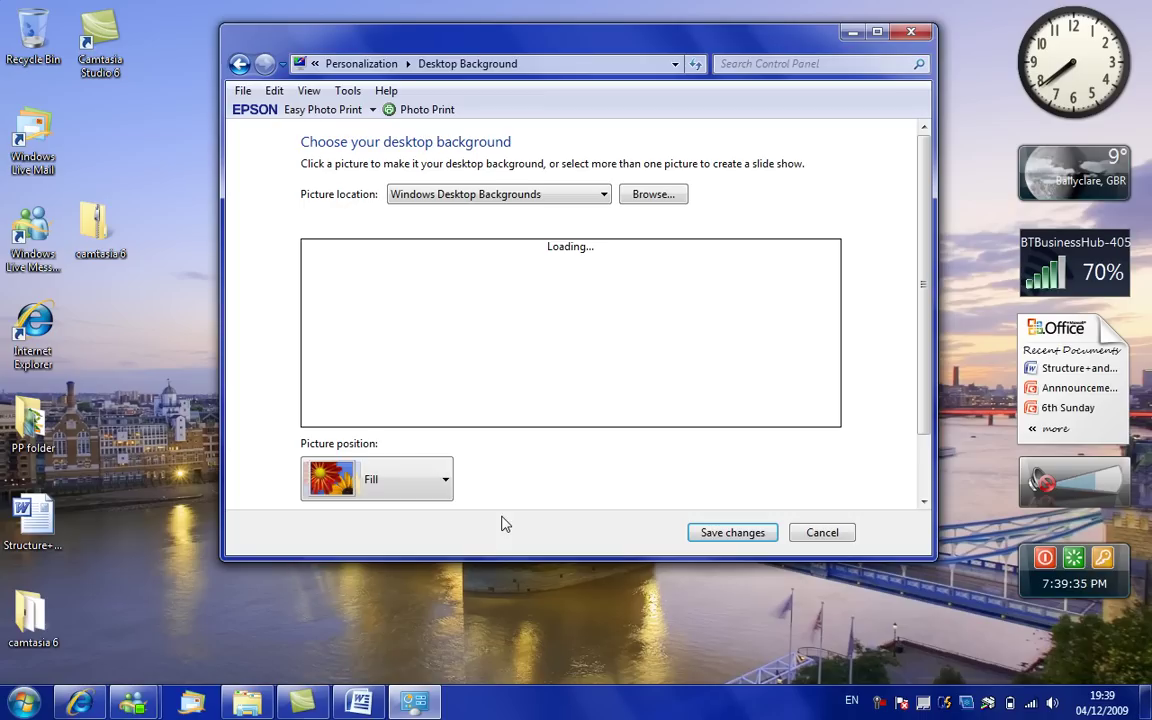
Select the six Architecture pictures changing every 10 seconds, save, and minimise Personalization.
{"action": "scroll", "coordinate": [925, 248], "scroll_direction": "down", "scroll_amount": 1}
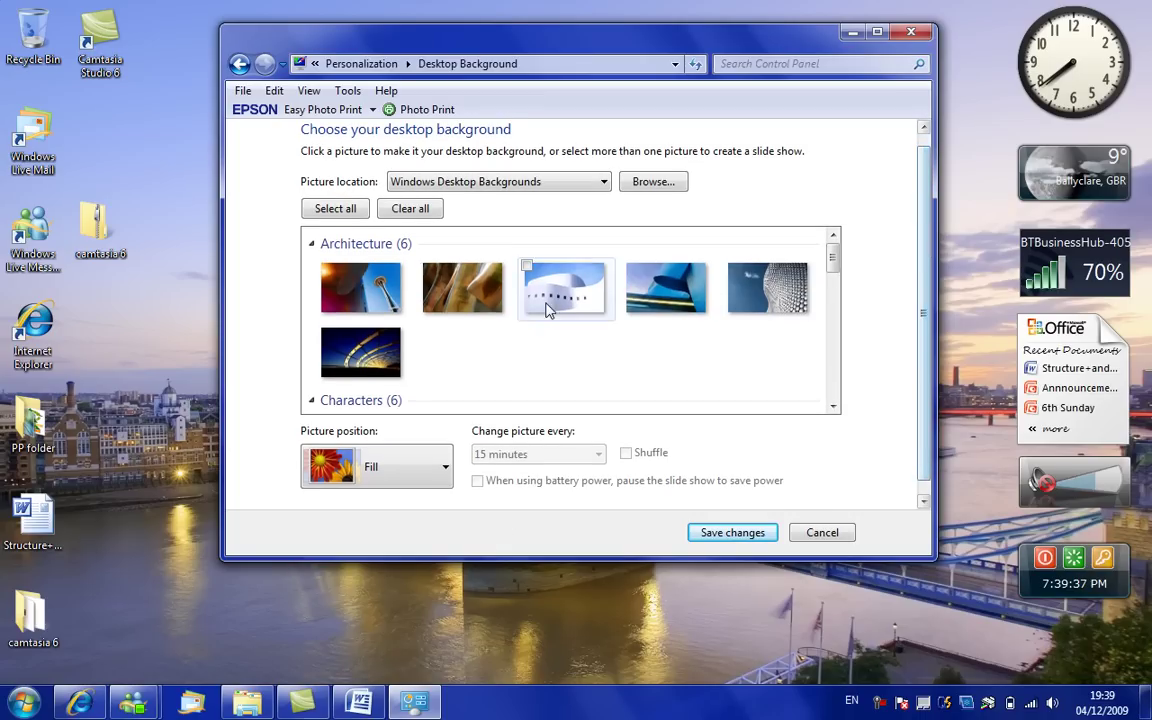
{"action": "left_click", "coordinate": [395, 250]}
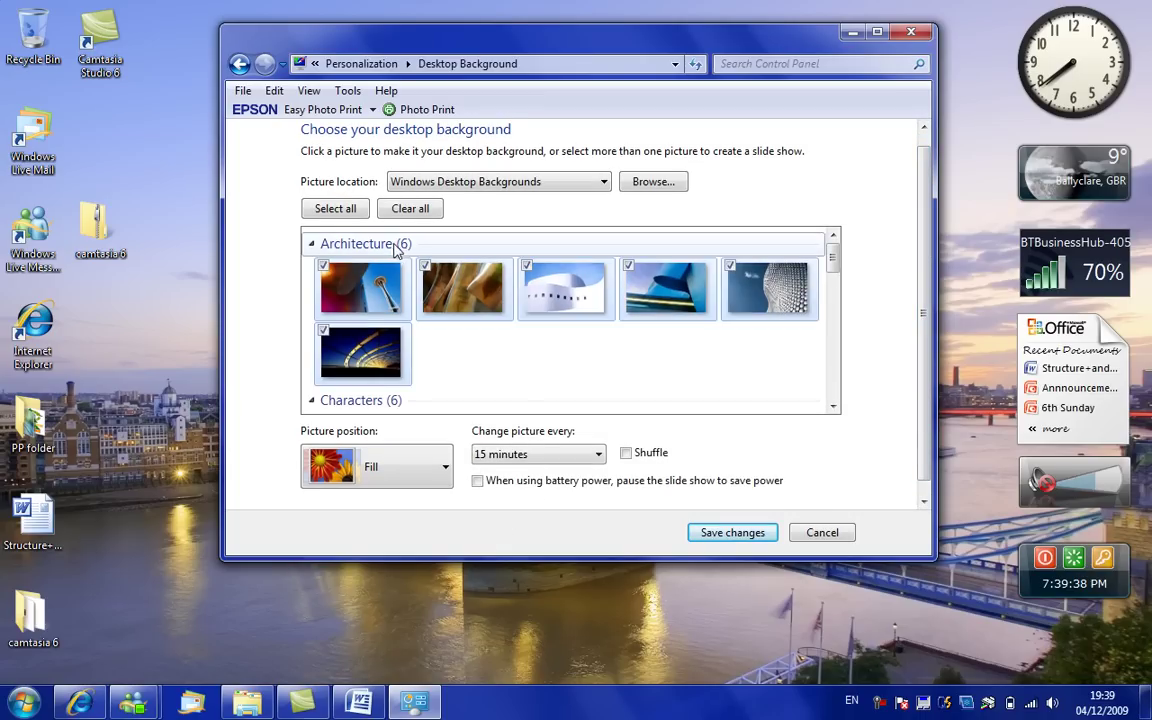
{"action": "left_click", "coordinate": [590, 454]}
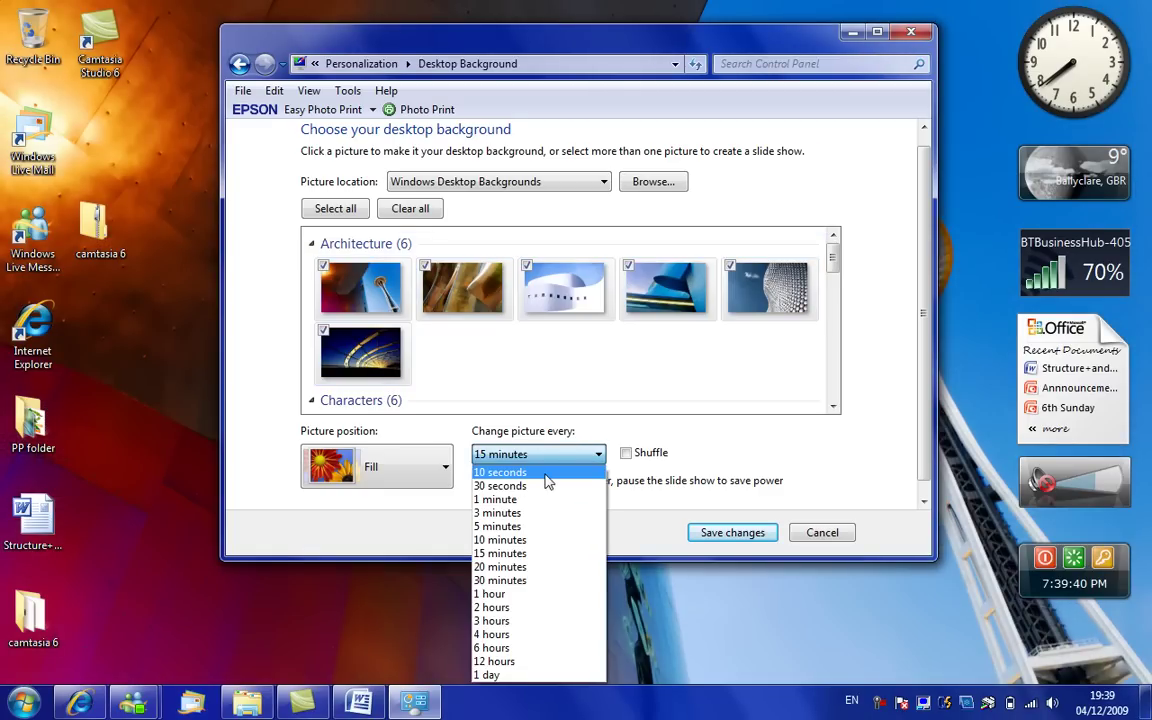
{"action": "left_click", "coordinate": [547, 473]}
{"action": "left_click", "coordinate": [717, 533]}
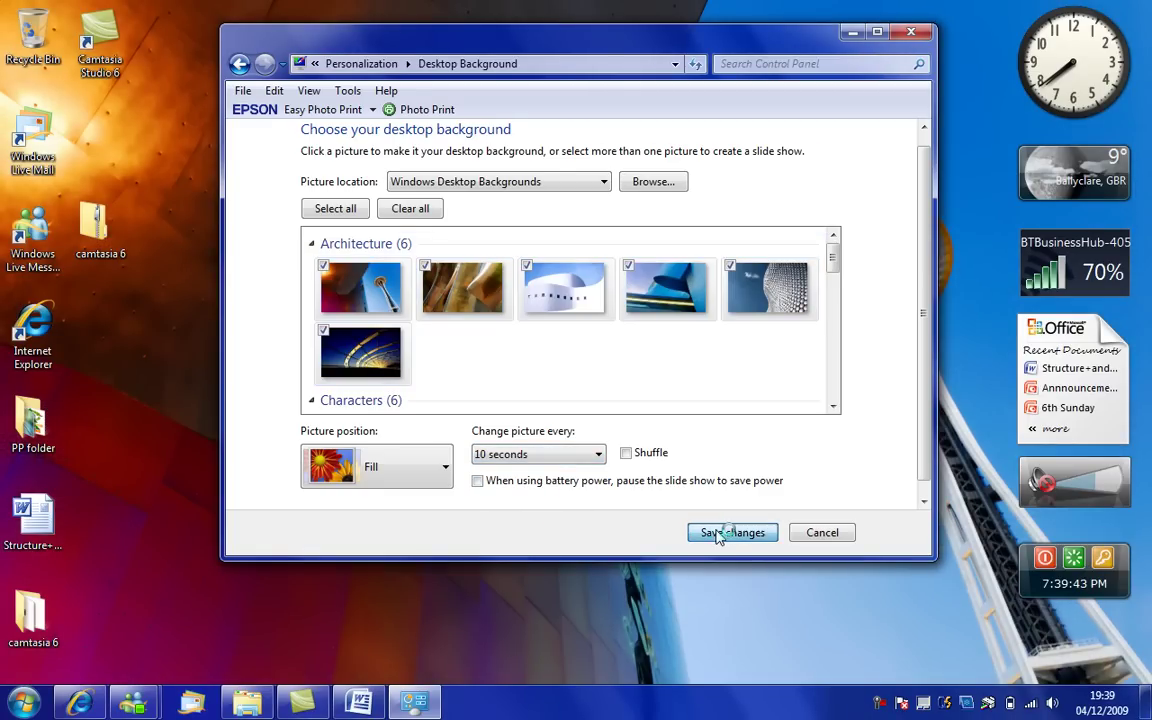
{"action": "left_click", "coordinate": [852, 33]}
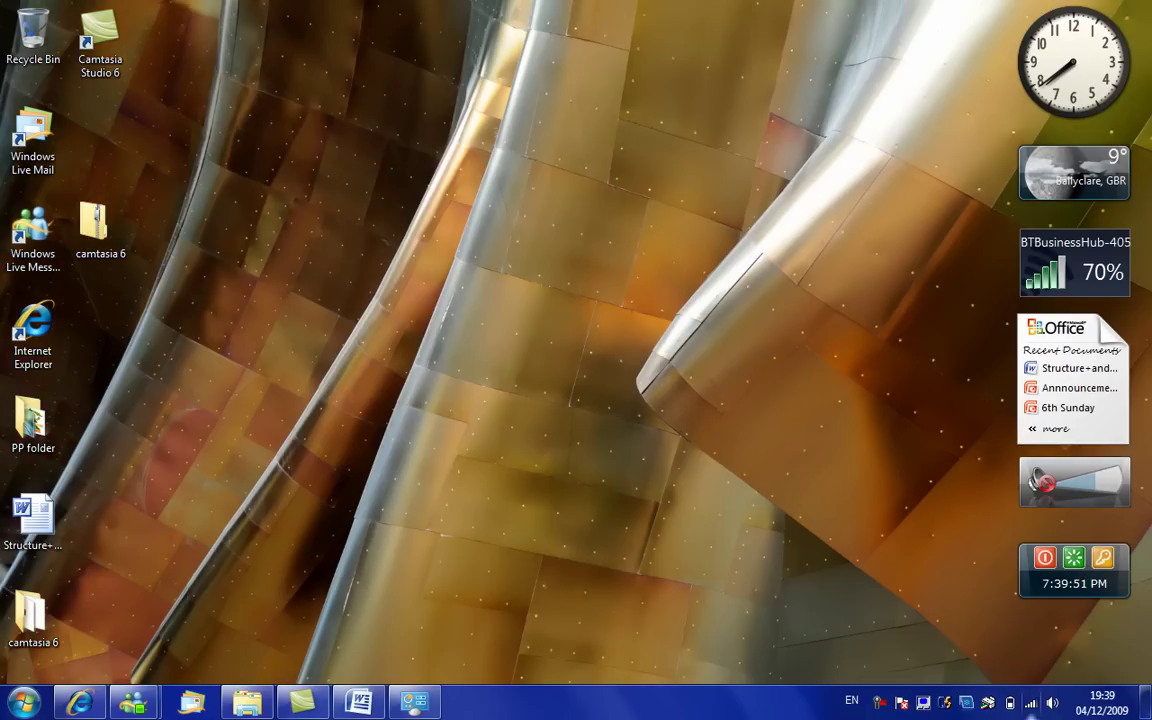
View and dismiss the taskbar calendar, then open Internet Explorer's YouTube homepage from the desktop.
{"action": "left_click", "coordinate": [1102, 702]}
{"action": "left_click", "coordinate": [1095, 700]}
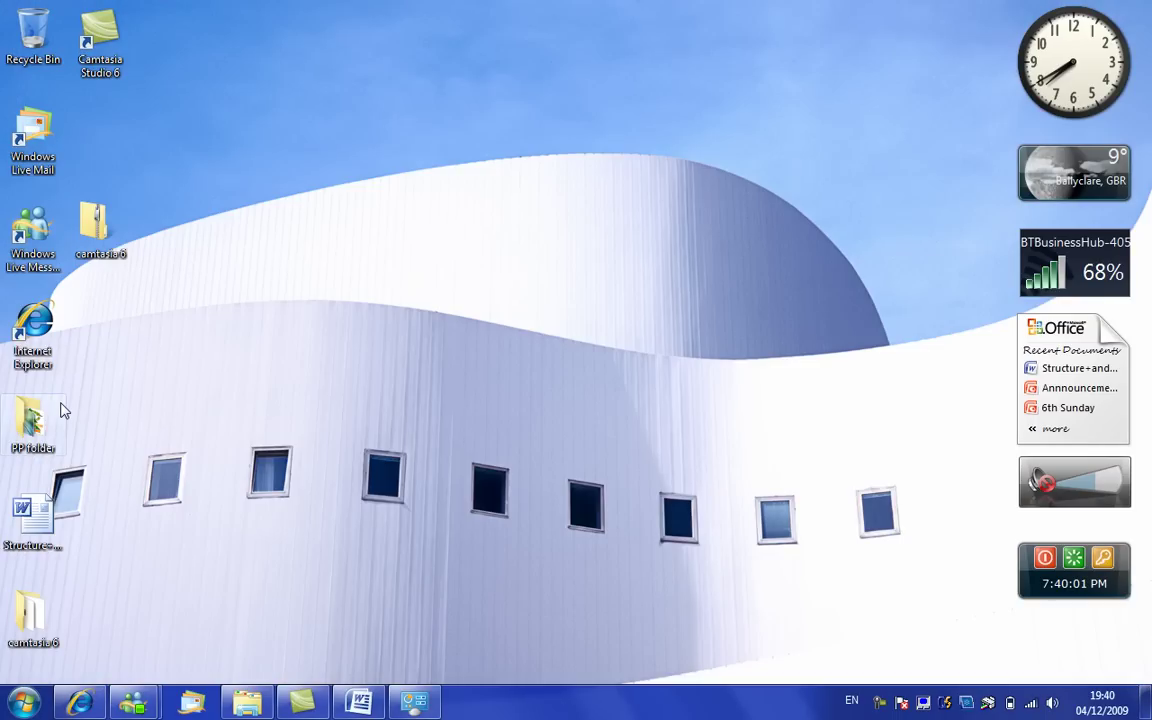
{"action": "double_click", "coordinate": [35, 335]}
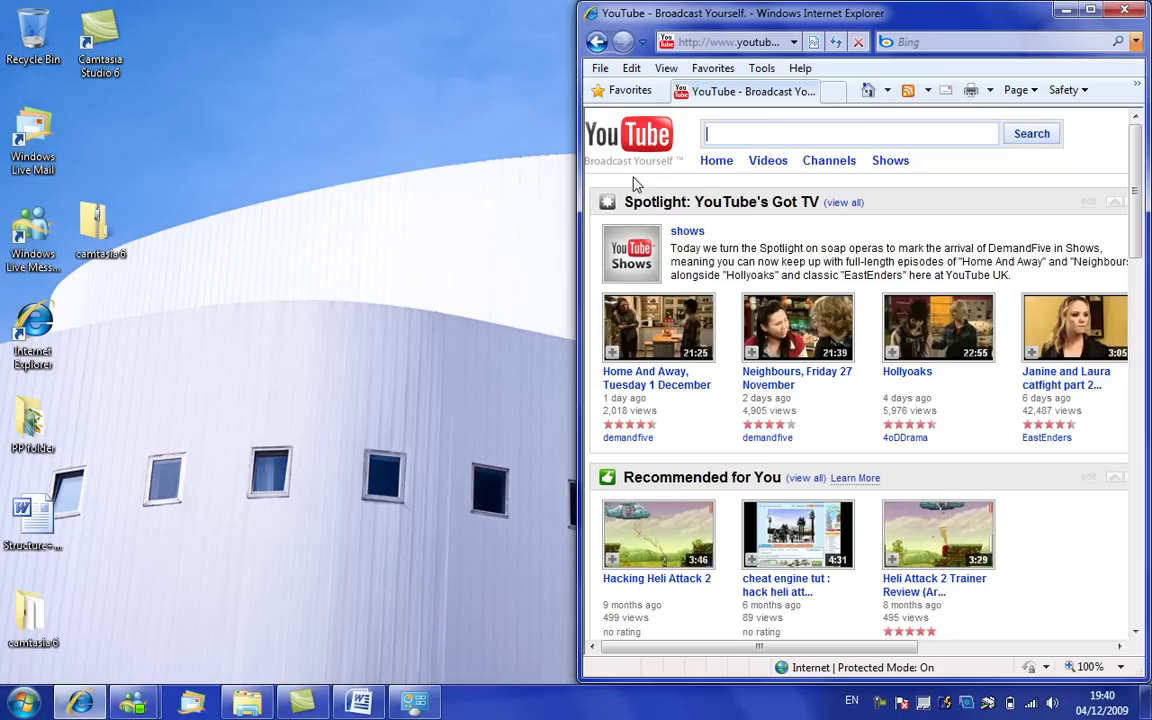
Unsnap and maximize the YouTube window, scroll to its footer, then show the desktop with Win+D.
{"action": "left_click_drag", "start_coordinate": [725, 8], "coordinate": [674, 60]}
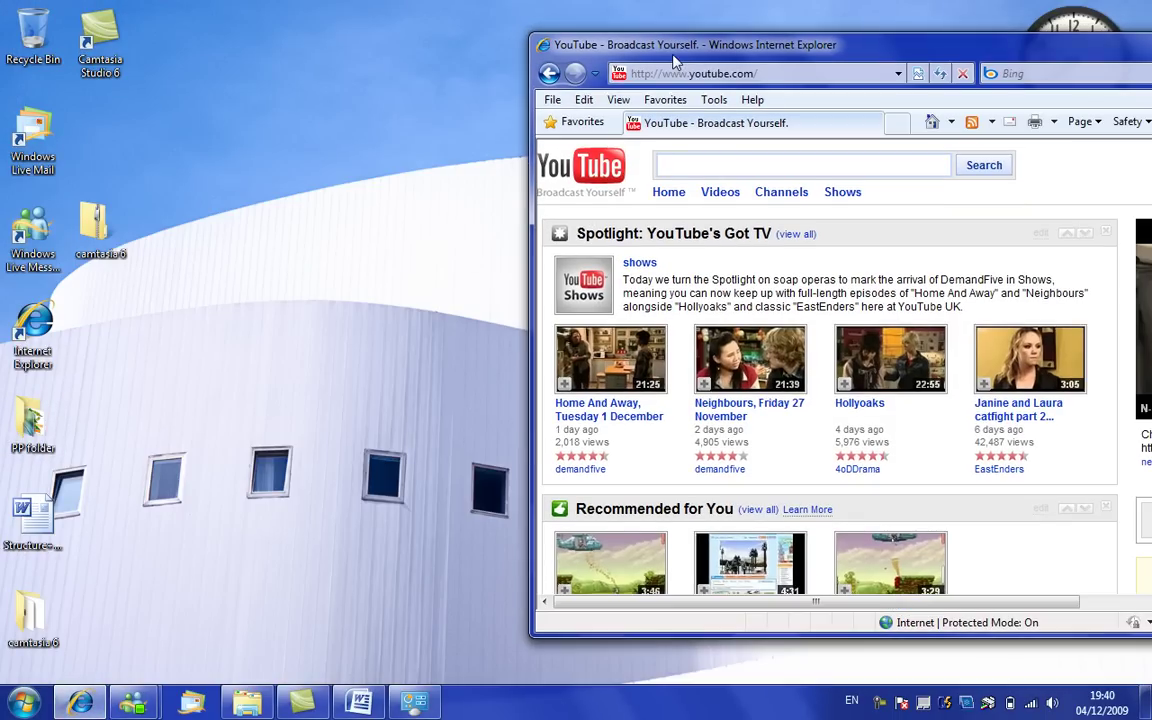
{"action": "double_click", "coordinate": [674, 60]}
{"action": "scroll", "coordinate": [445, 392], "scroll_direction": "down", "scroll_amount": 3}
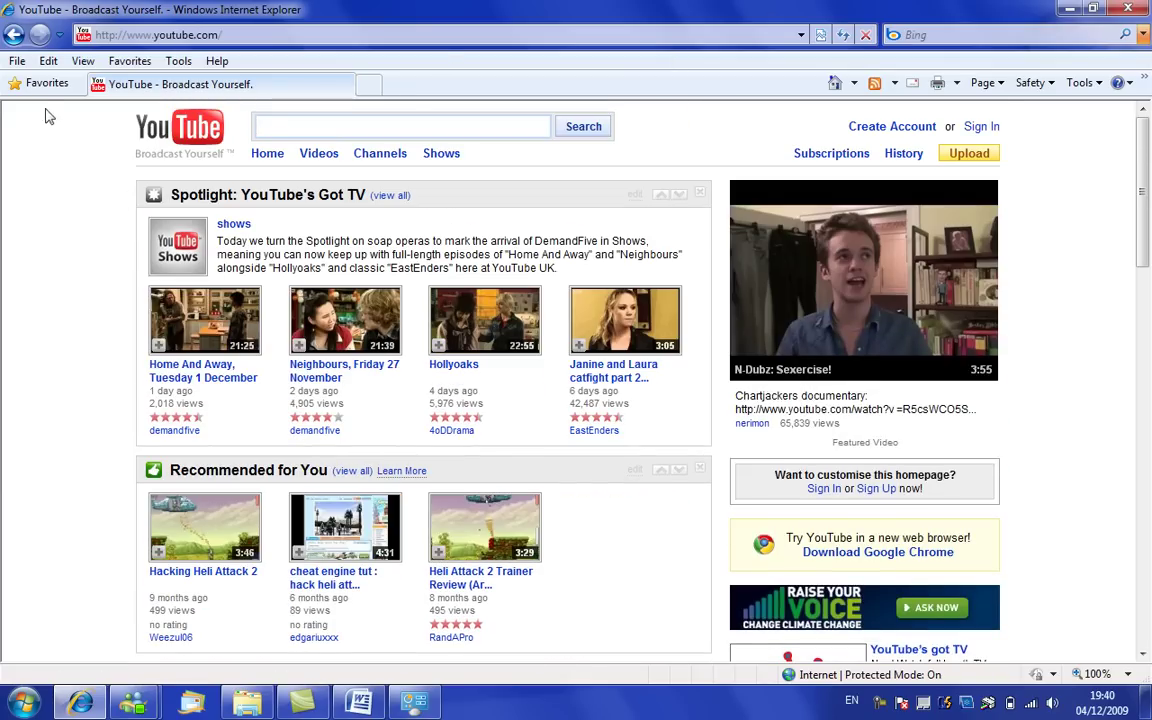
{"action": "scroll", "coordinate": [820, 303], "scroll_direction": "down", "scroll_amount": 7}
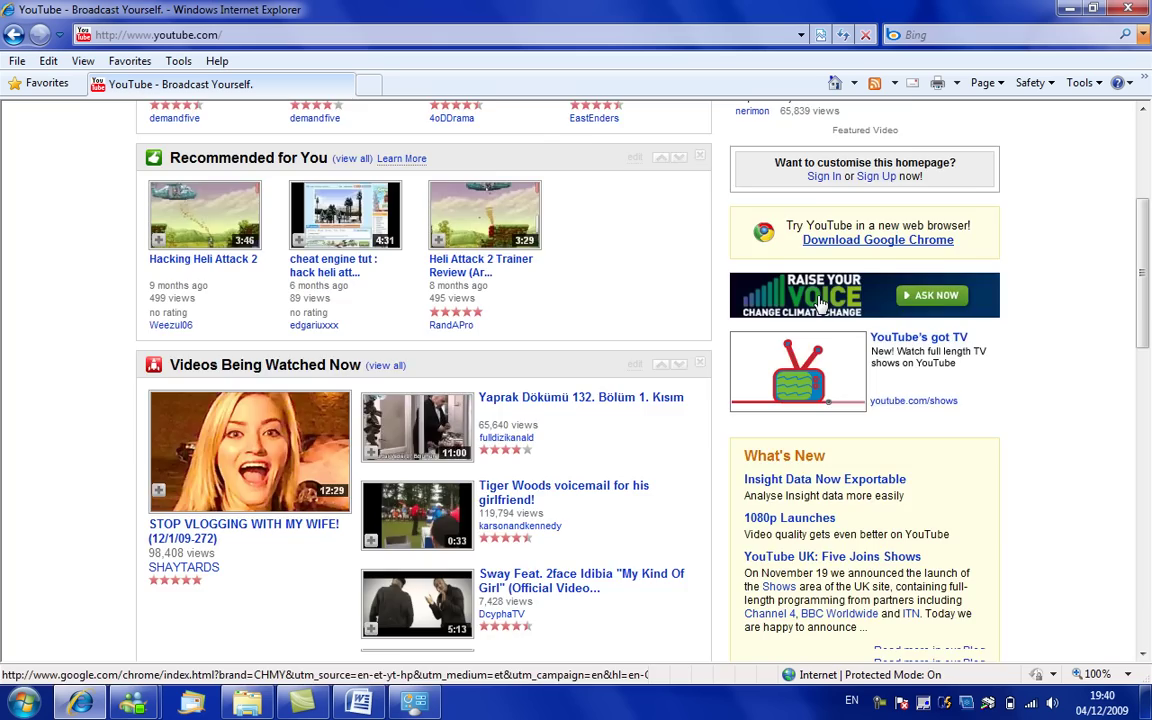
{"action": "scroll", "coordinate": [820, 303], "scroll_direction": "down", "scroll_amount": 5}
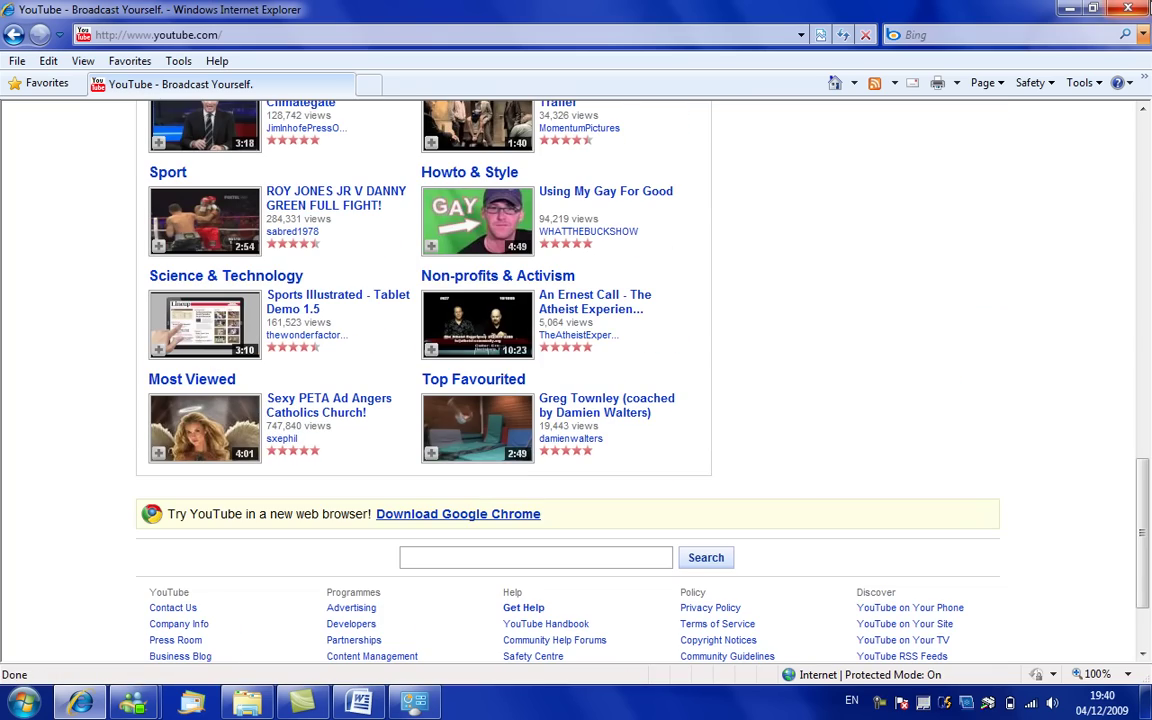
{"action": "key", "text": "super+d"}
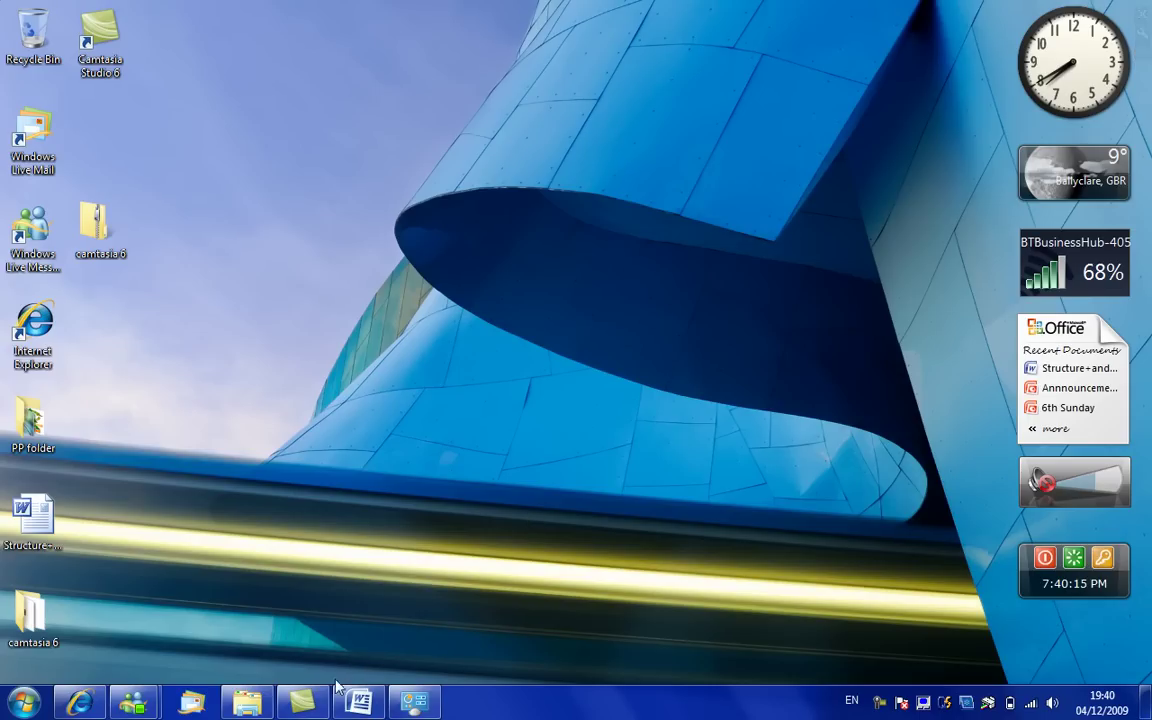
{"action": "right_click", "coordinate": [248, 700]}
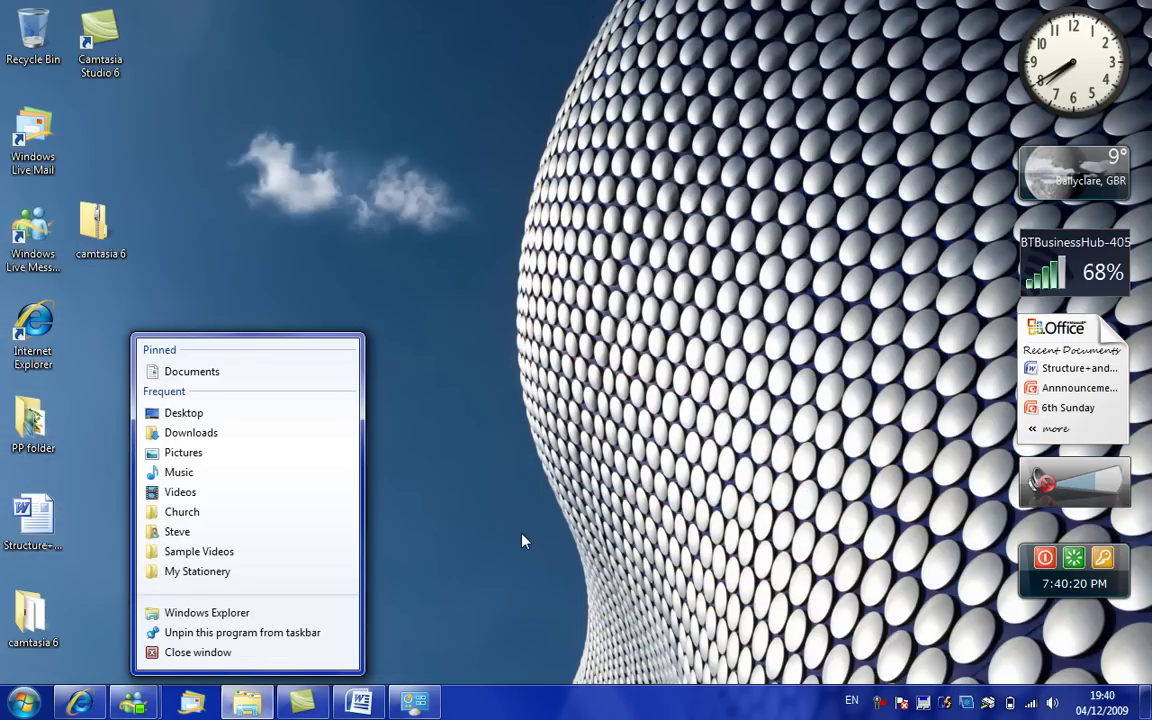
{"action": "left_click", "coordinate": [471, 481]}
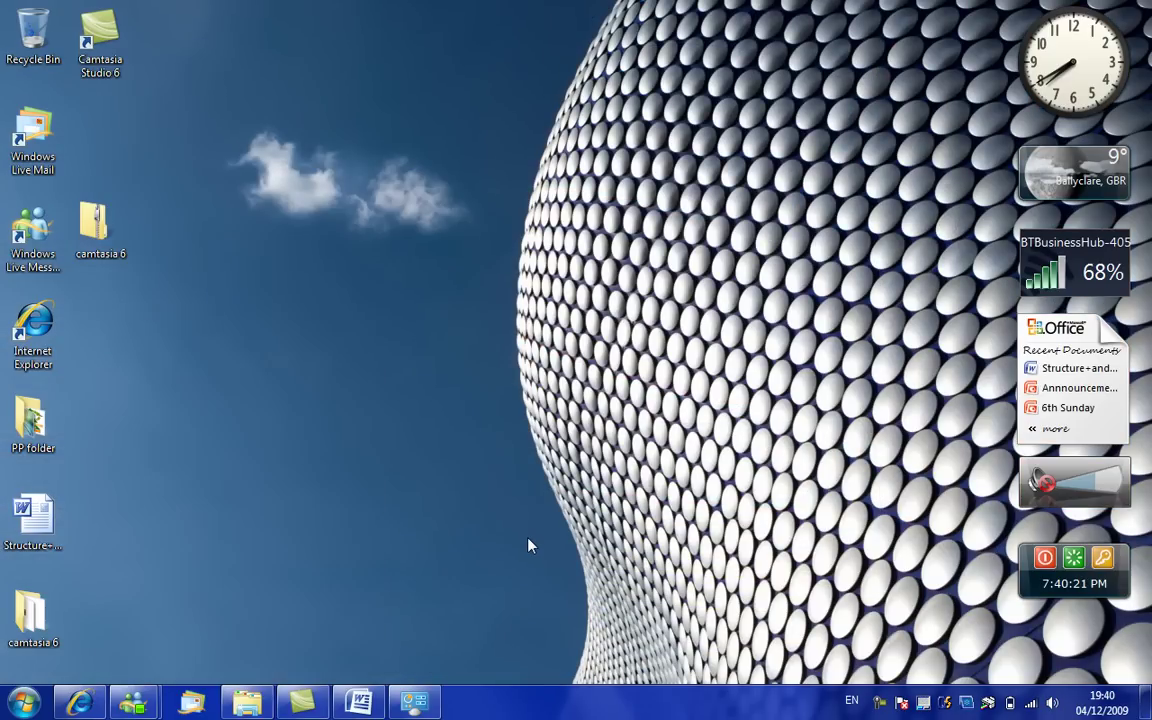